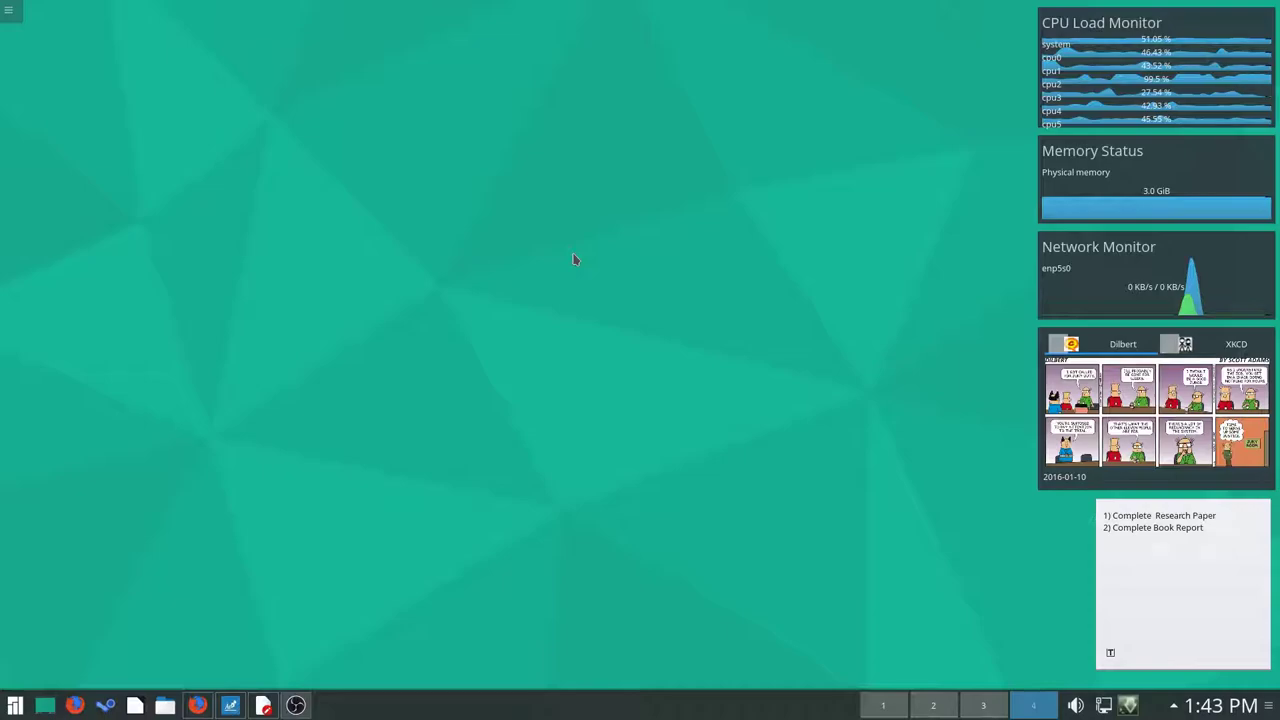
Review the detected graphics and network drivers on System Settings' Hardware Detection page, then close it
{"action": "key", "text": "alt+F1"}
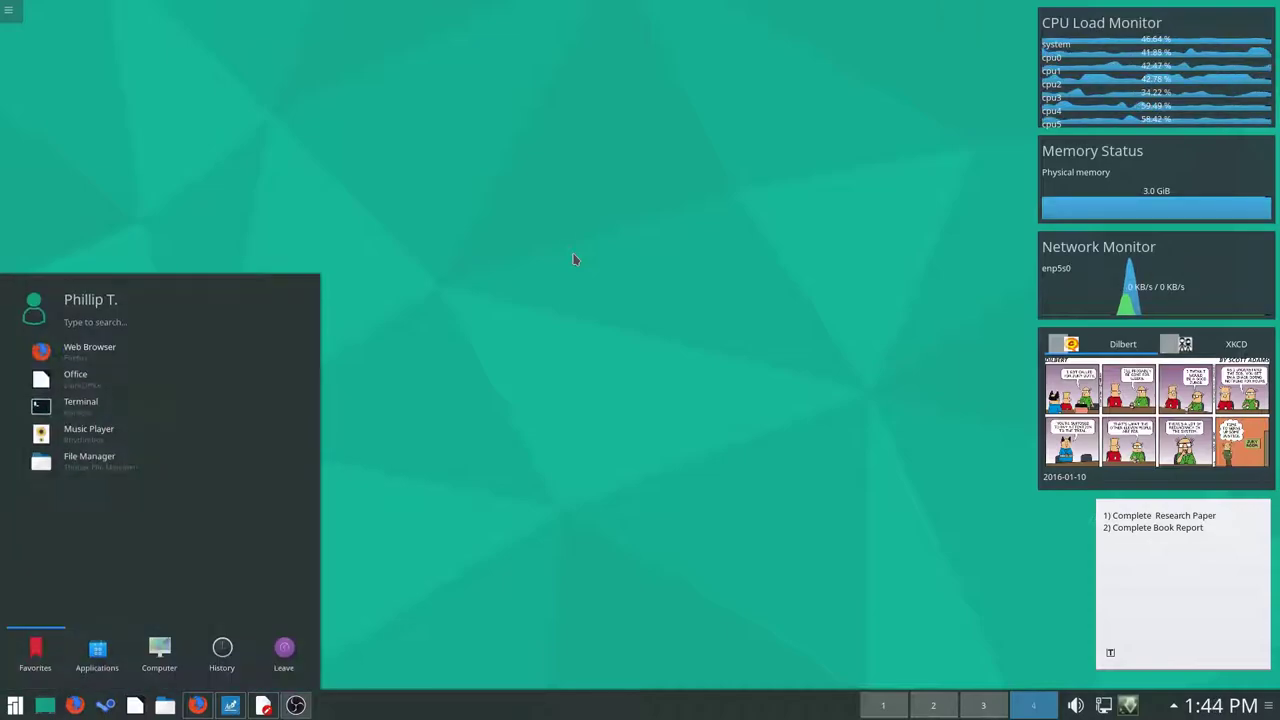
{"action": "mouse_move", "coordinate": [137, 667]}
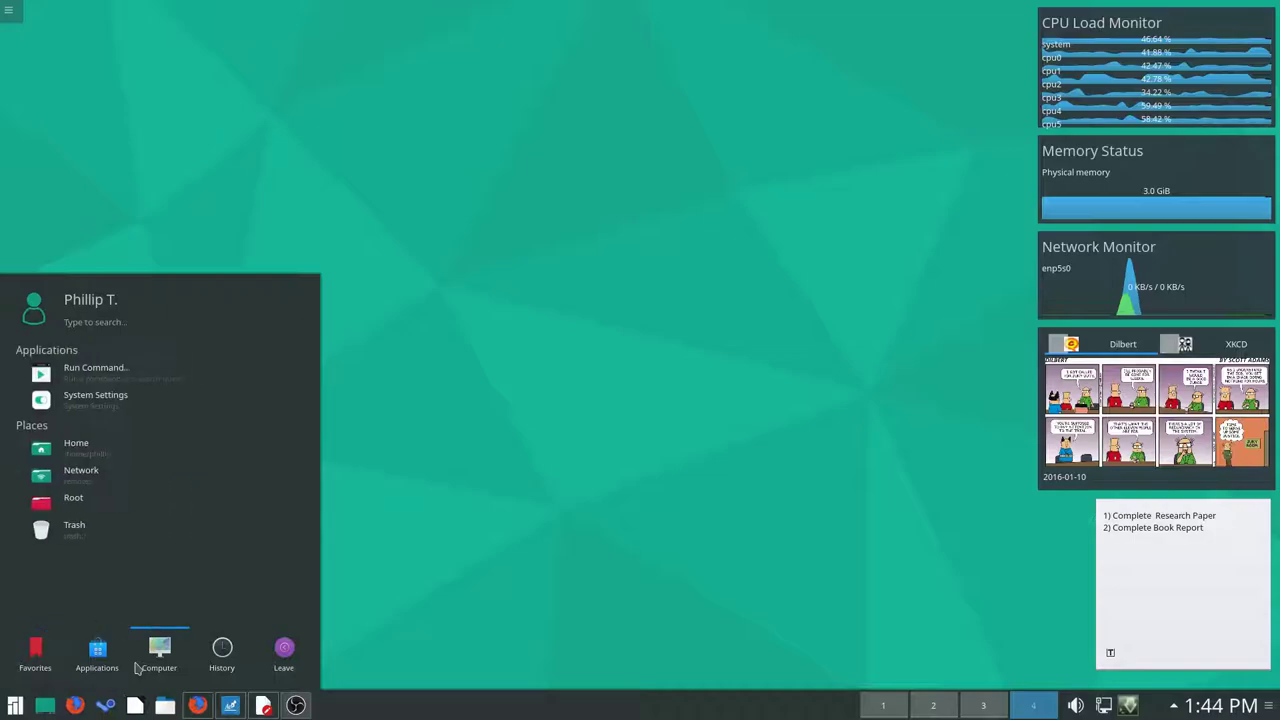
{"action": "left_click", "coordinate": [116, 408]}
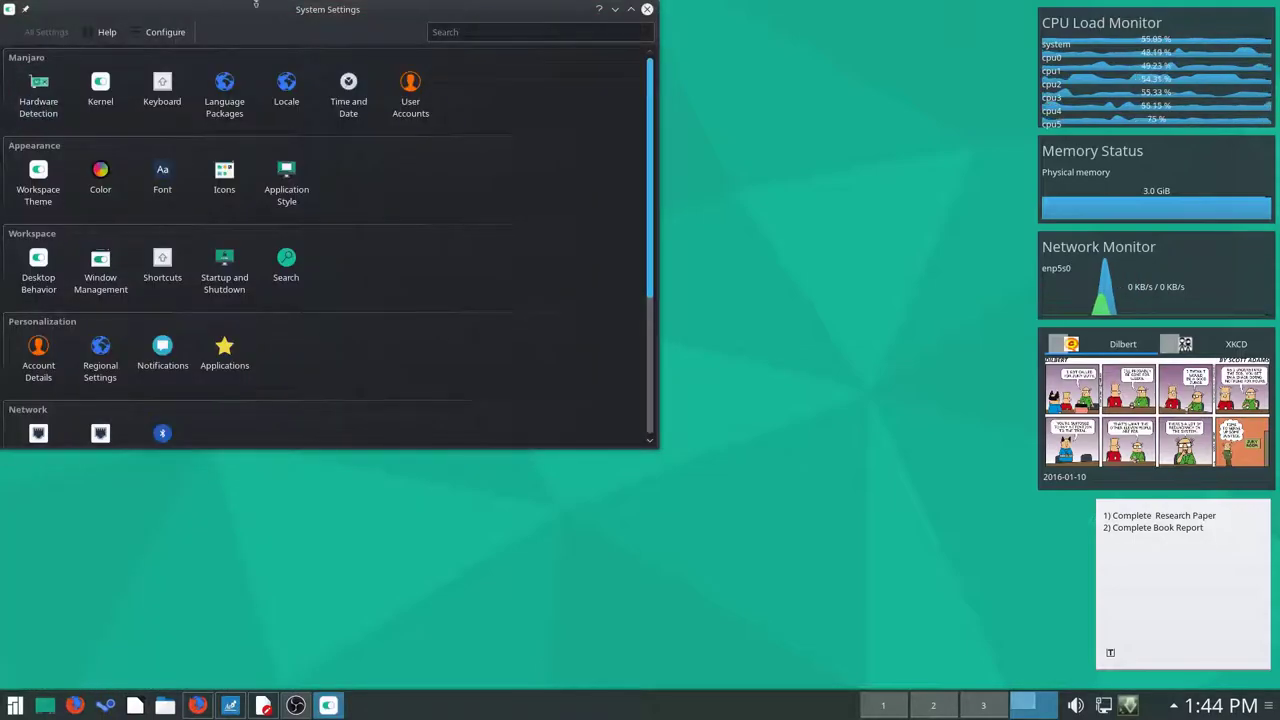
{"action": "left_click_drag", "start_coordinate": [287, 16], "coordinate": [615, 130]}
{"action": "left_click", "coordinate": [180, 208]}
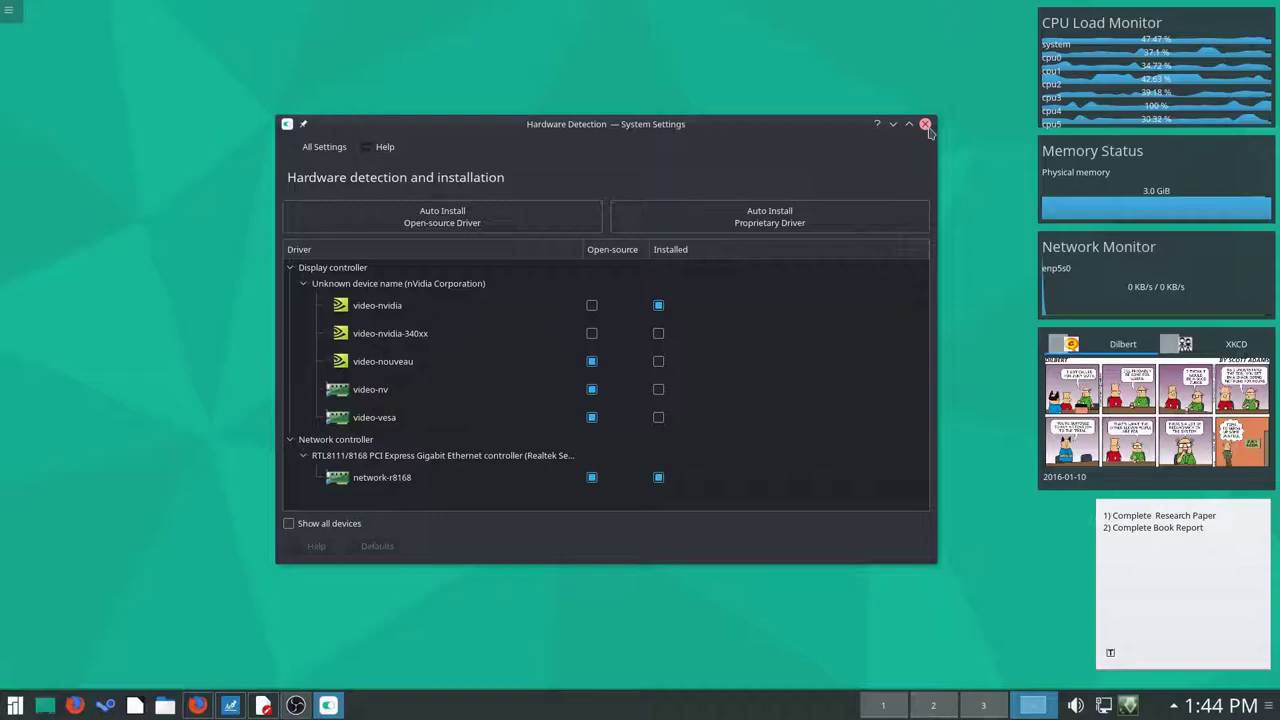
{"action": "mouse_move", "coordinate": [700, 126]}
{"action": "left_mouse_down"}
{"action": "mouse_move", "coordinate": [474, 174]}
{"action": "mouse_move", "coordinate": [456, 221]}
{"action": "left_mouse_up"}
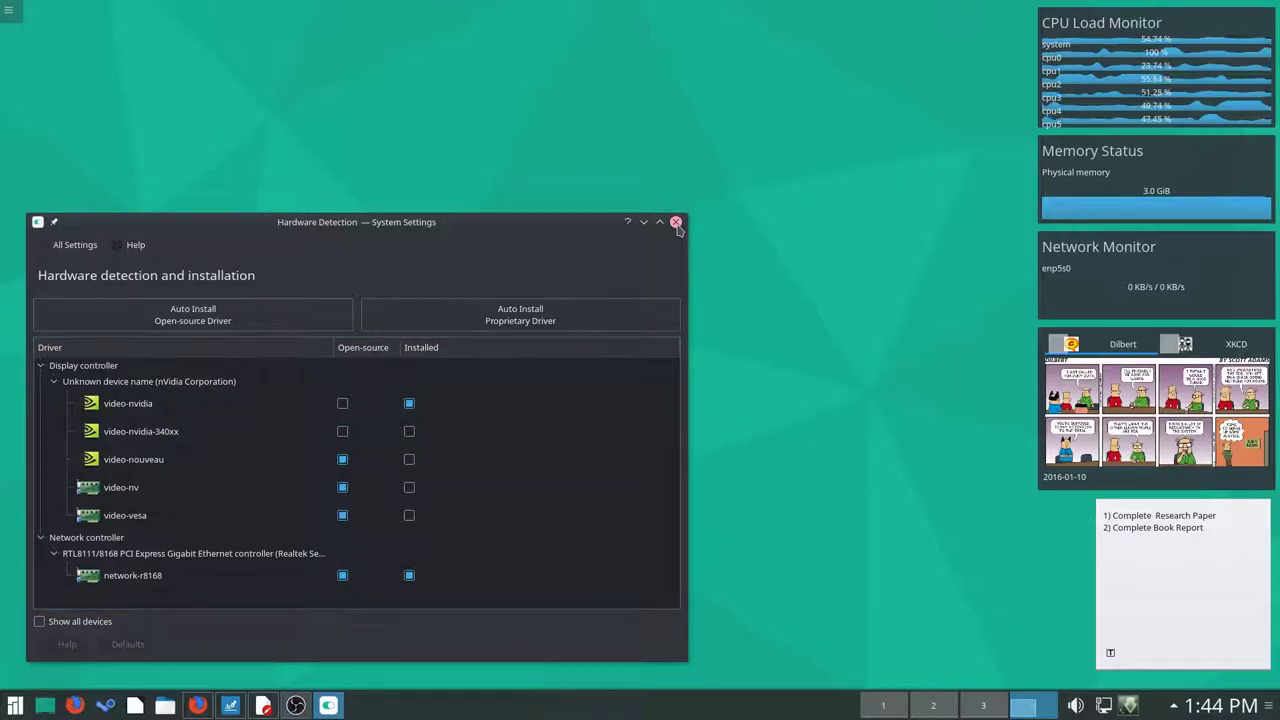
{"action": "left_click", "coordinate": [676, 222]}
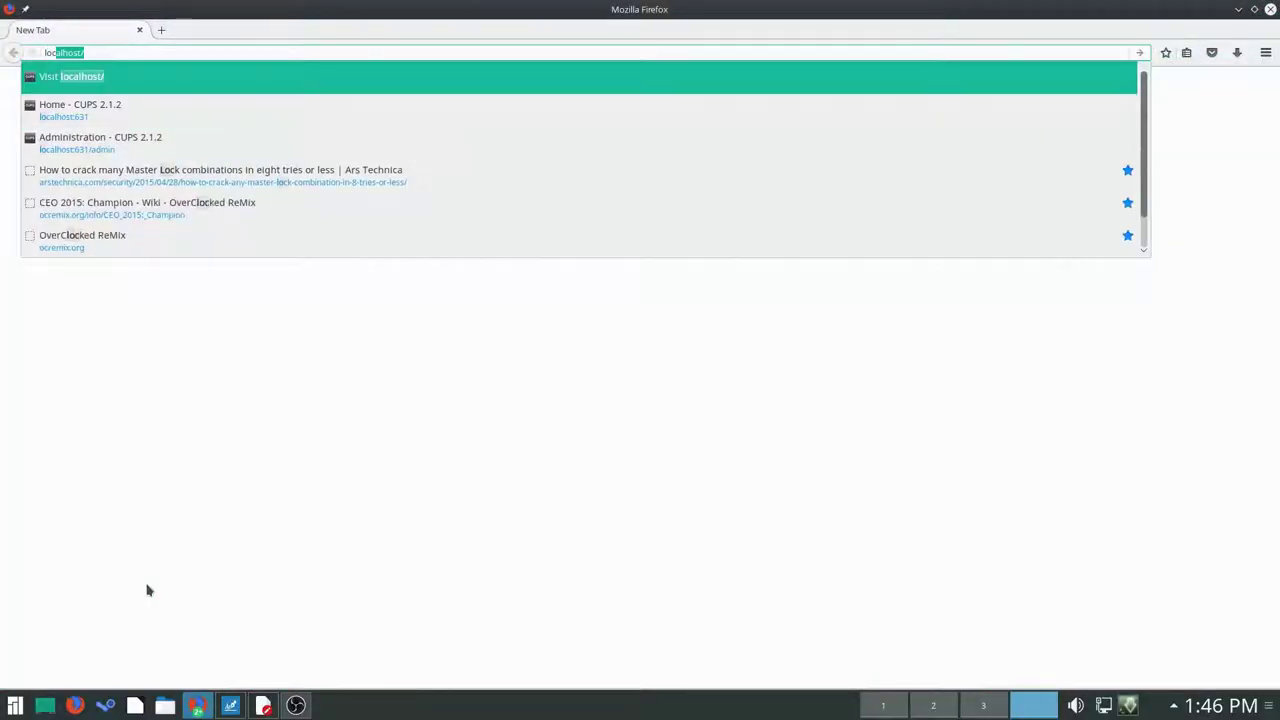
Load the CUPS web interface at localhost:631 in Firefox
{"action": "type", "text": "c"}
{"action": "key", "text": "Down"}
{"action": "key", "text": "Return"}
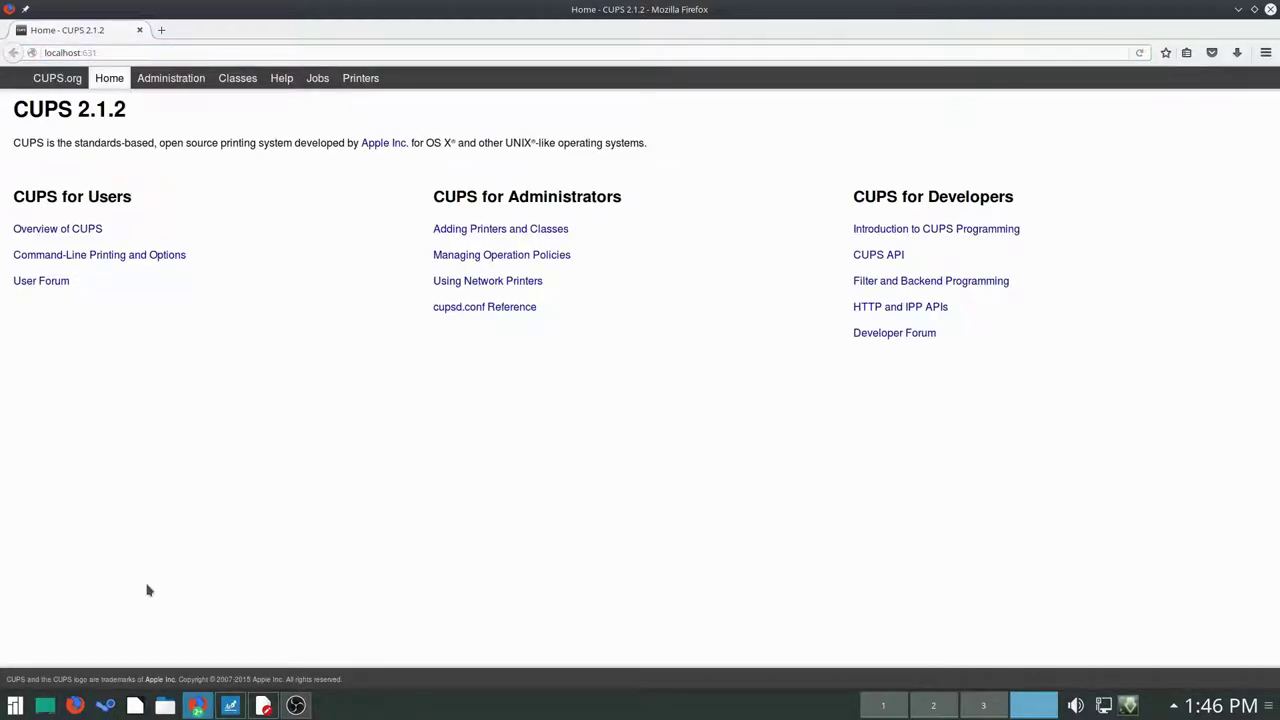
Start adding a printer from CUPS Administration, cancel the login prompt, and close Firefox
{"action": "key", "text": "Tab"}
{"action": "key", "text": "Tab"}
{"action": "key", "text": "Tab"}
{"action": "key", "text": "Return"}
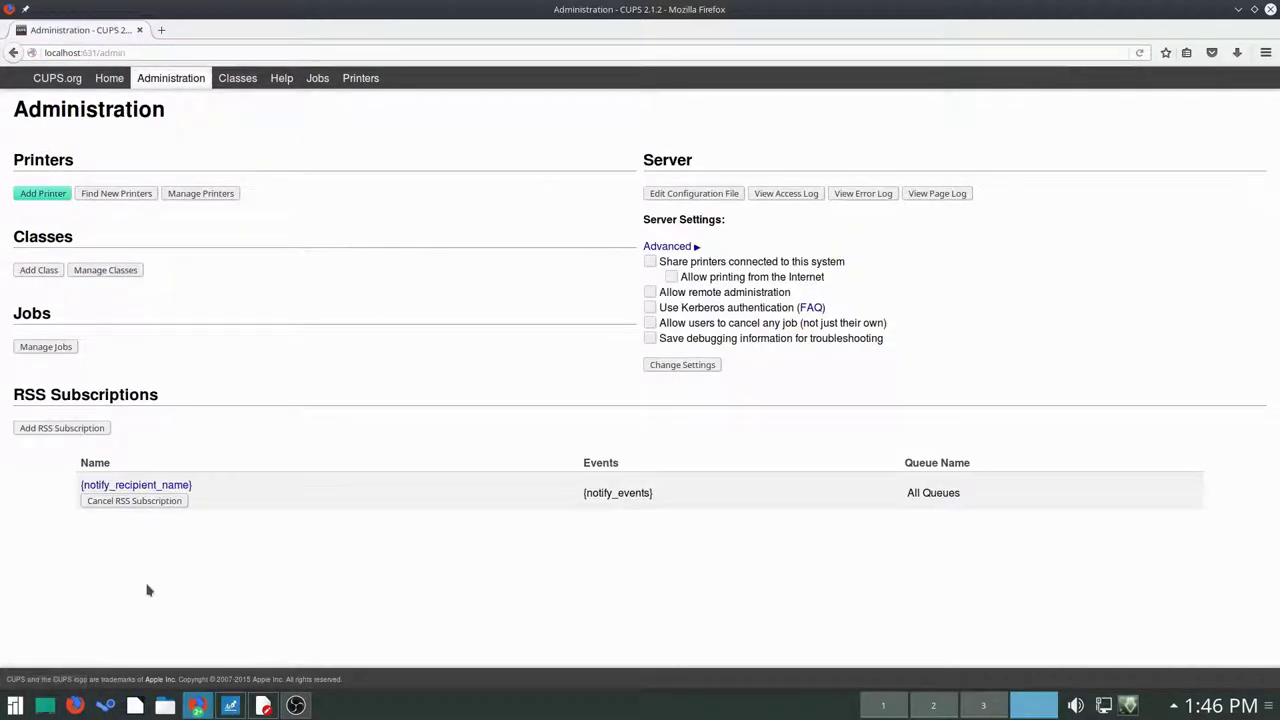
{"action": "key", "text": "Return"}
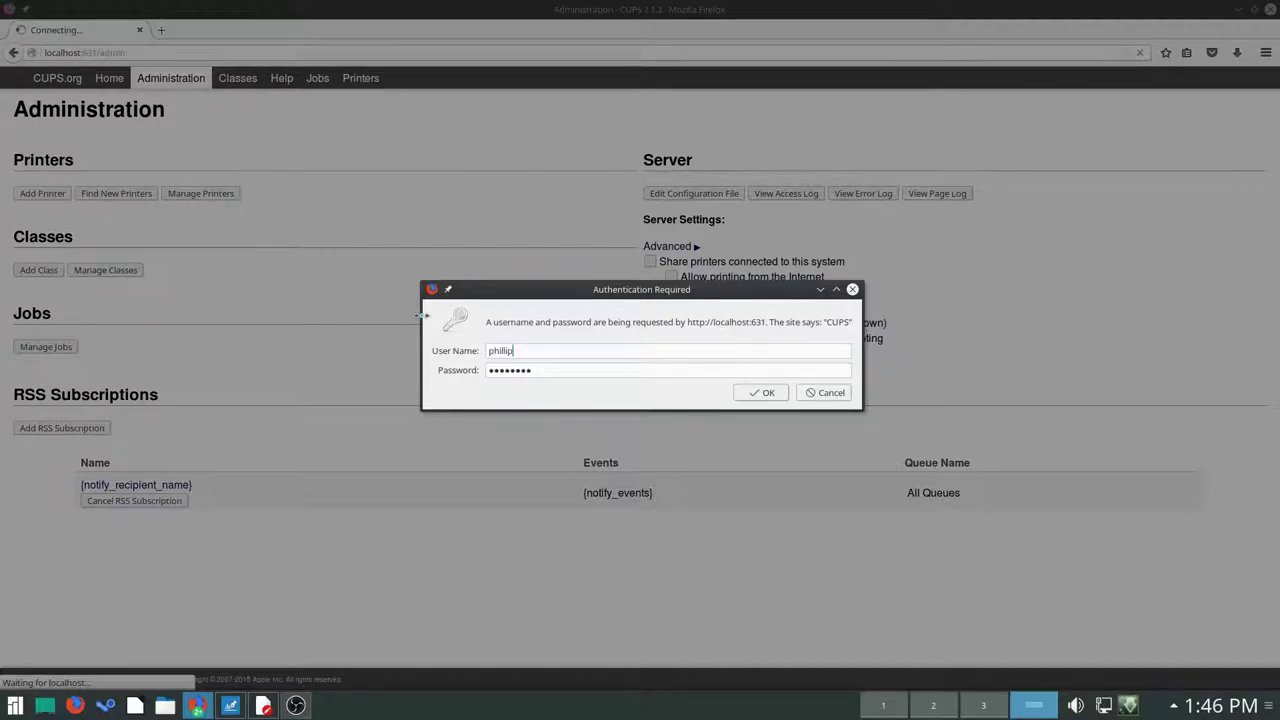
{"action": "key", "text": "Tab"}
{"action": "left_click", "coordinate": [816, 393]}
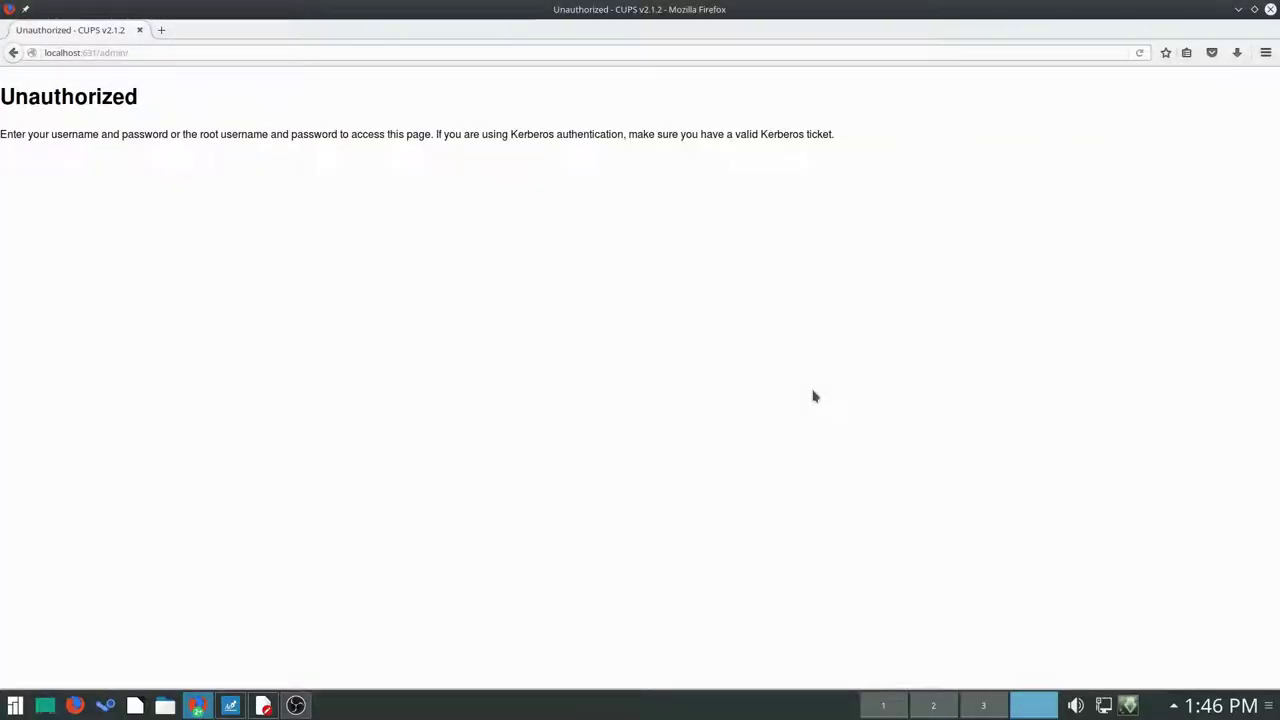
{"action": "left_click", "coordinate": [1268, 12]}
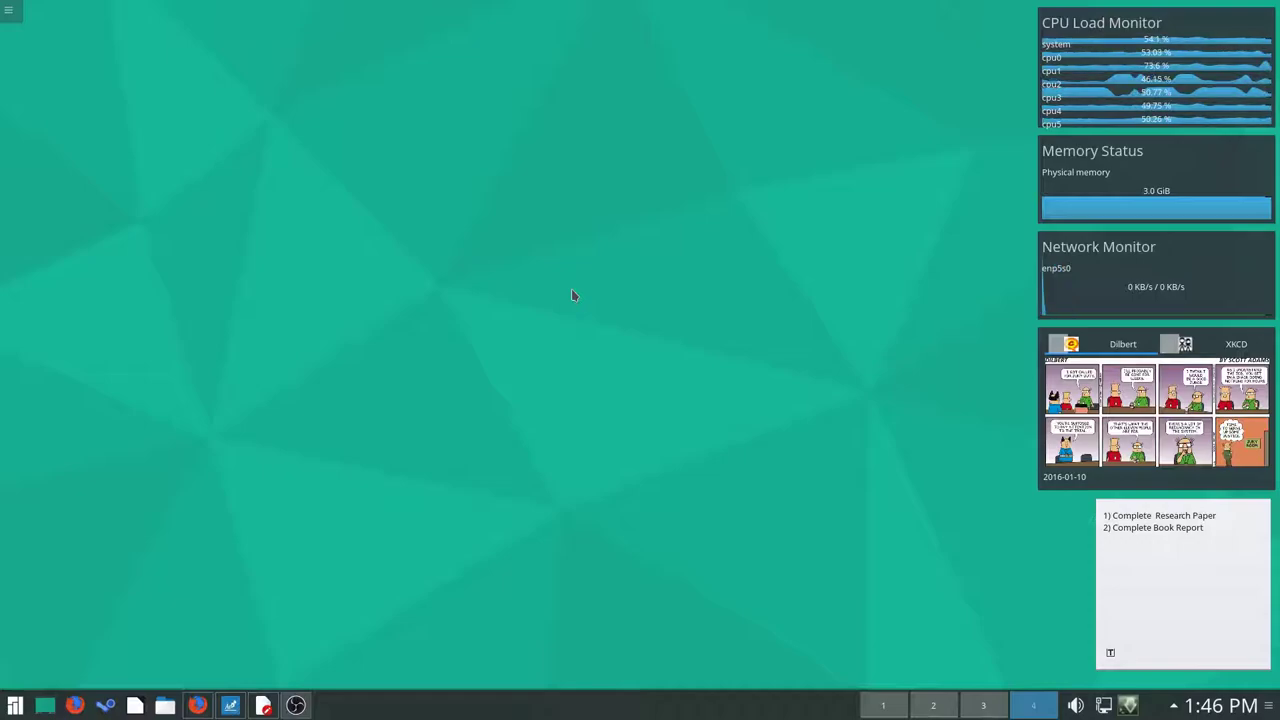
{"action": "key", "text": "F12"}
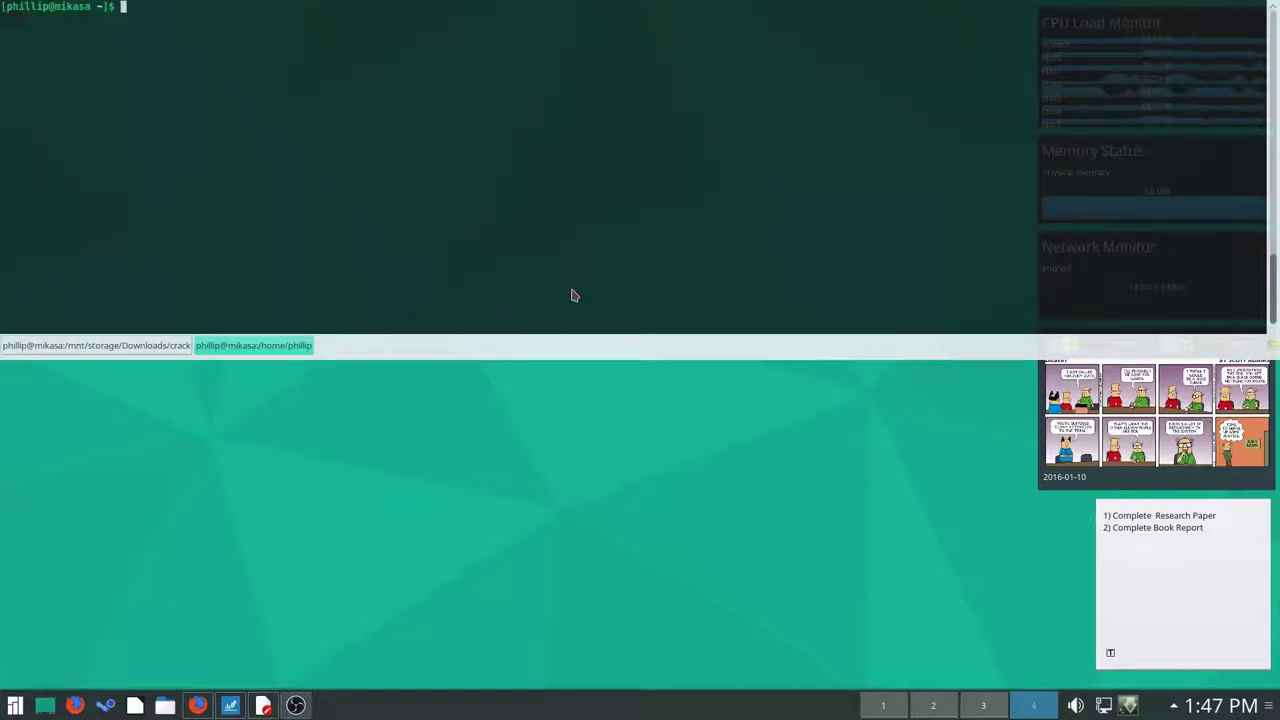
{"action": "key", "text": "Return"}
{"action": "key", "text": "F12"}
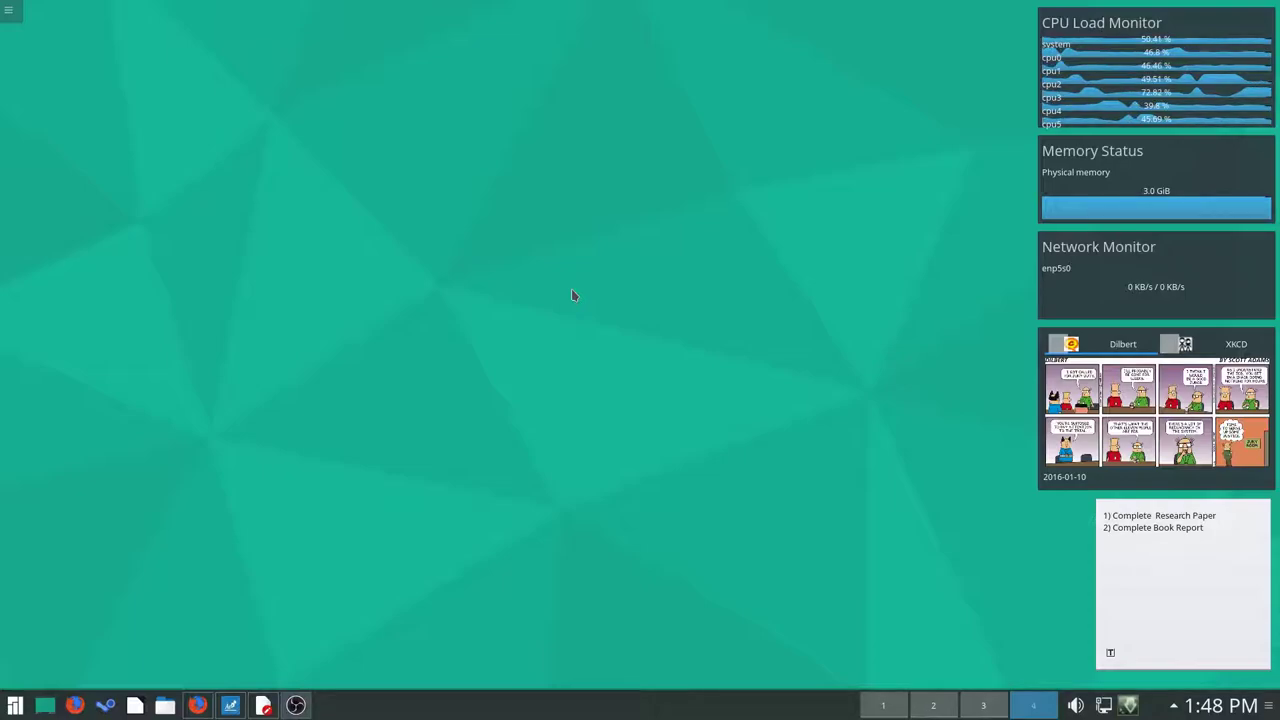
Launch System Settings from the application launcher and position its window
{"action": "key", "text": "alt+F1"}
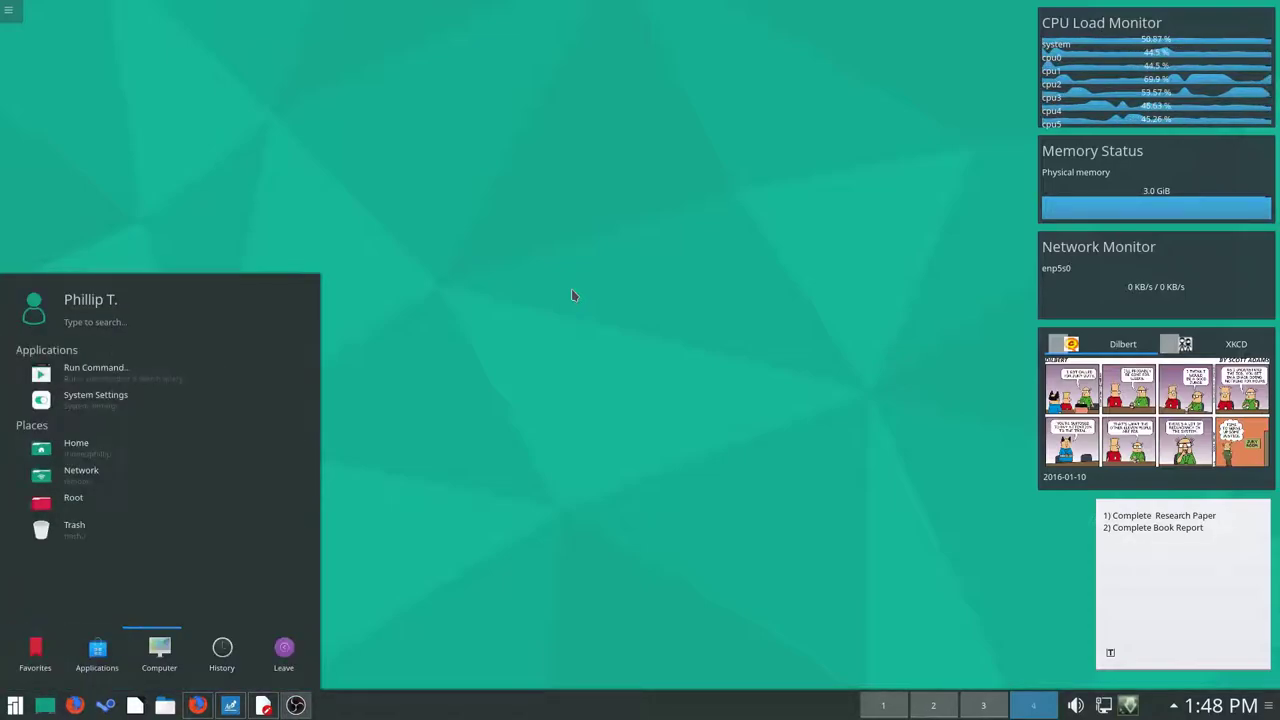
{"action": "left_click", "coordinate": [92, 400]}
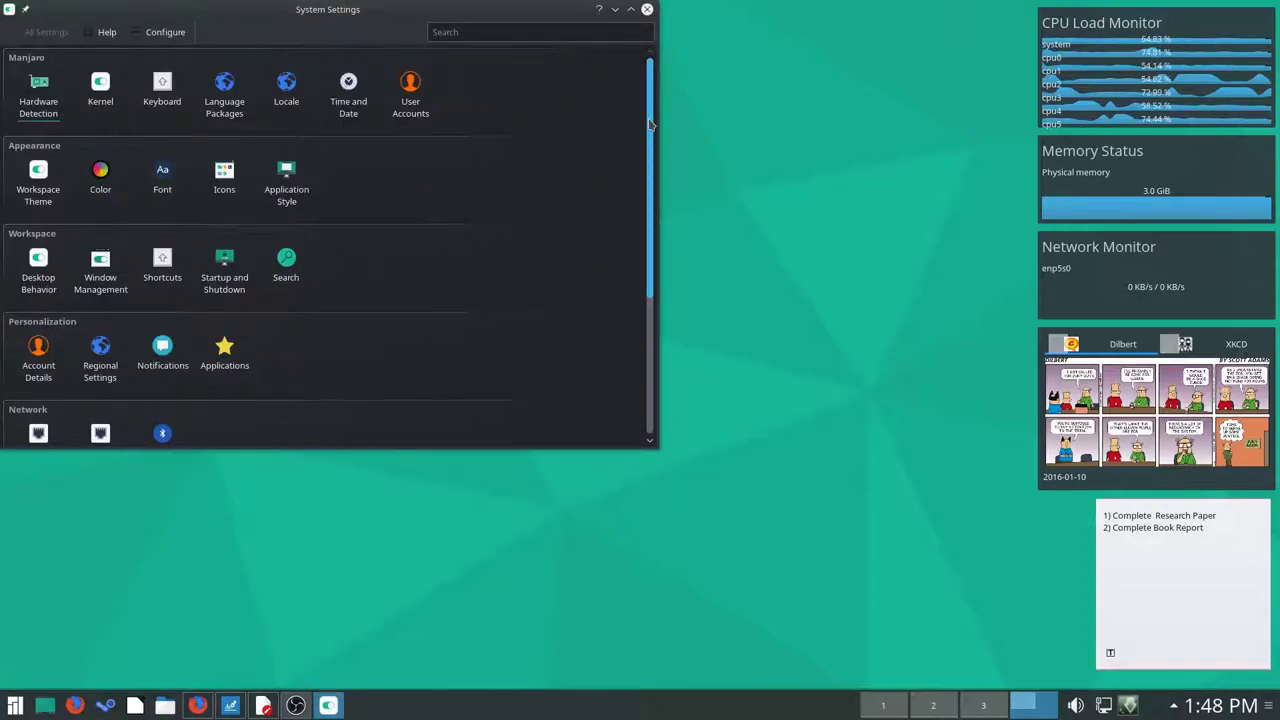
{"action": "scroll", "coordinate": [594, 276], "scroll_direction": "down", "scroll_amount": 4}
{"action": "scroll", "coordinate": [607, 160], "scroll_direction": "up", "scroll_amount": 4}
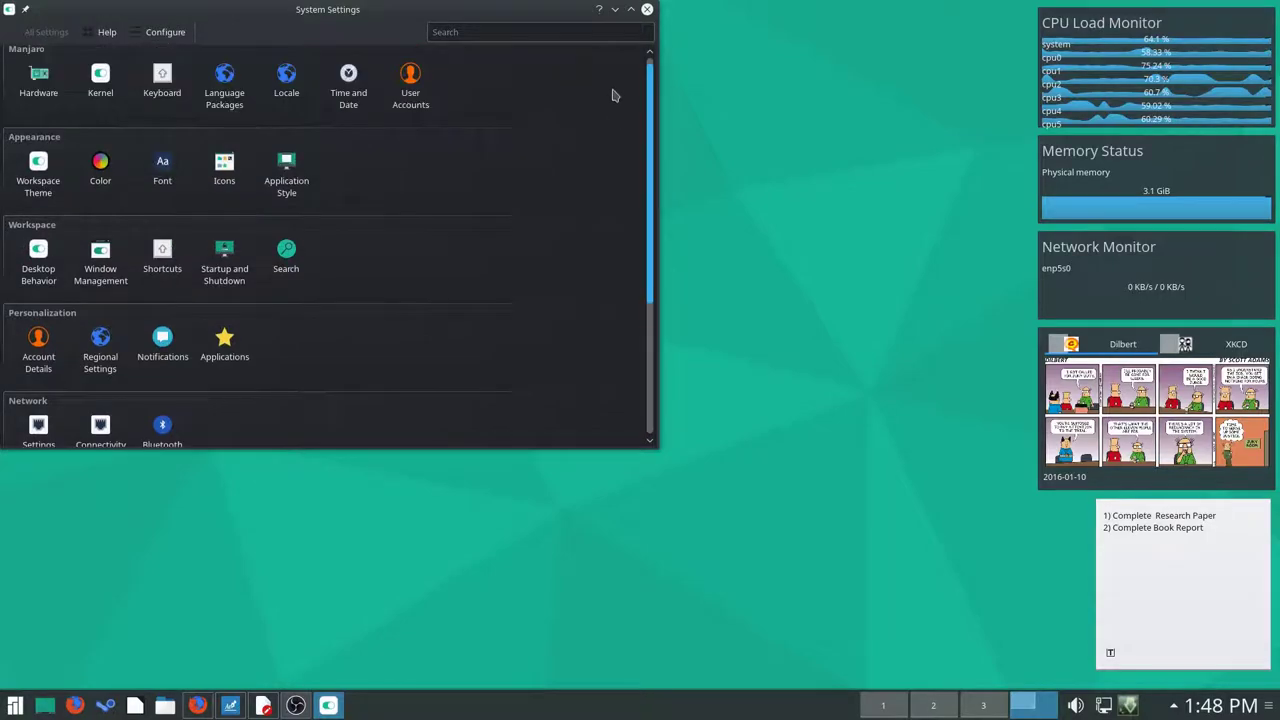
{"action": "scroll", "coordinate": [608, 200], "scroll_direction": "down", "scroll_amount": 4}
{"action": "left_click_drag", "start_coordinate": [385, 33], "coordinate": [658, 173]}
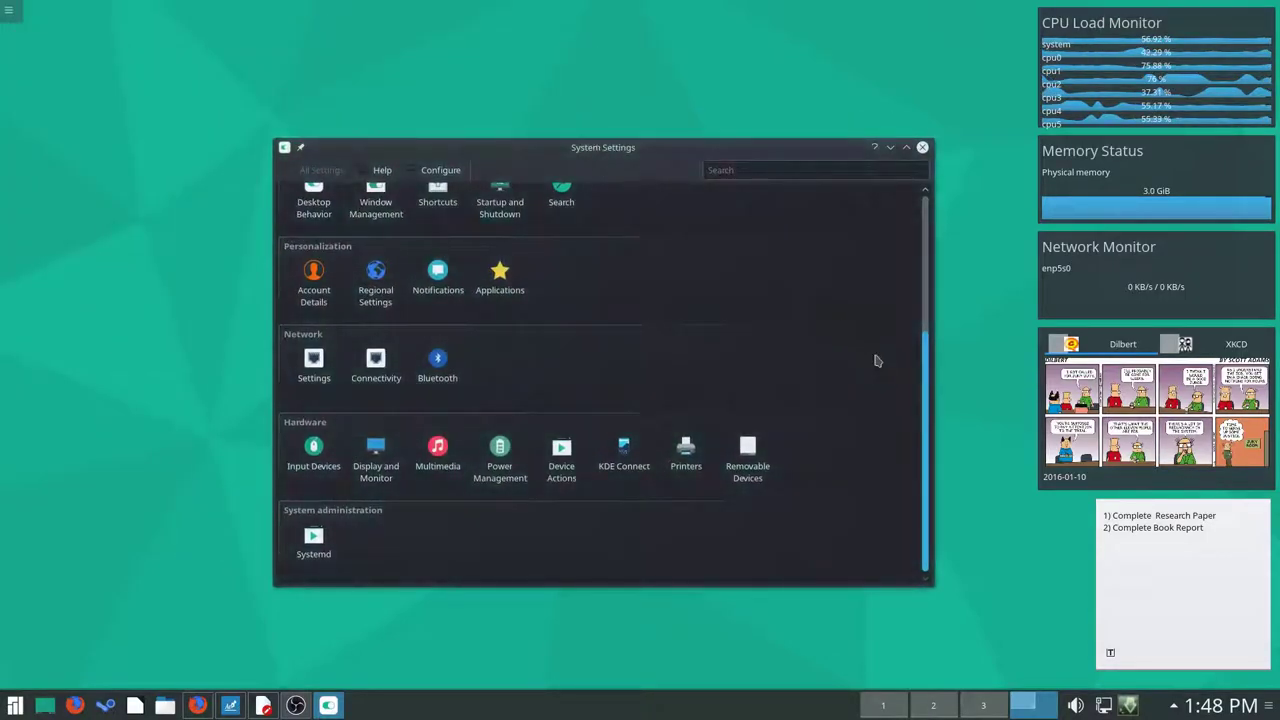
{"action": "left_click_drag", "start_coordinate": [923, 365], "coordinate": [891, 214]}
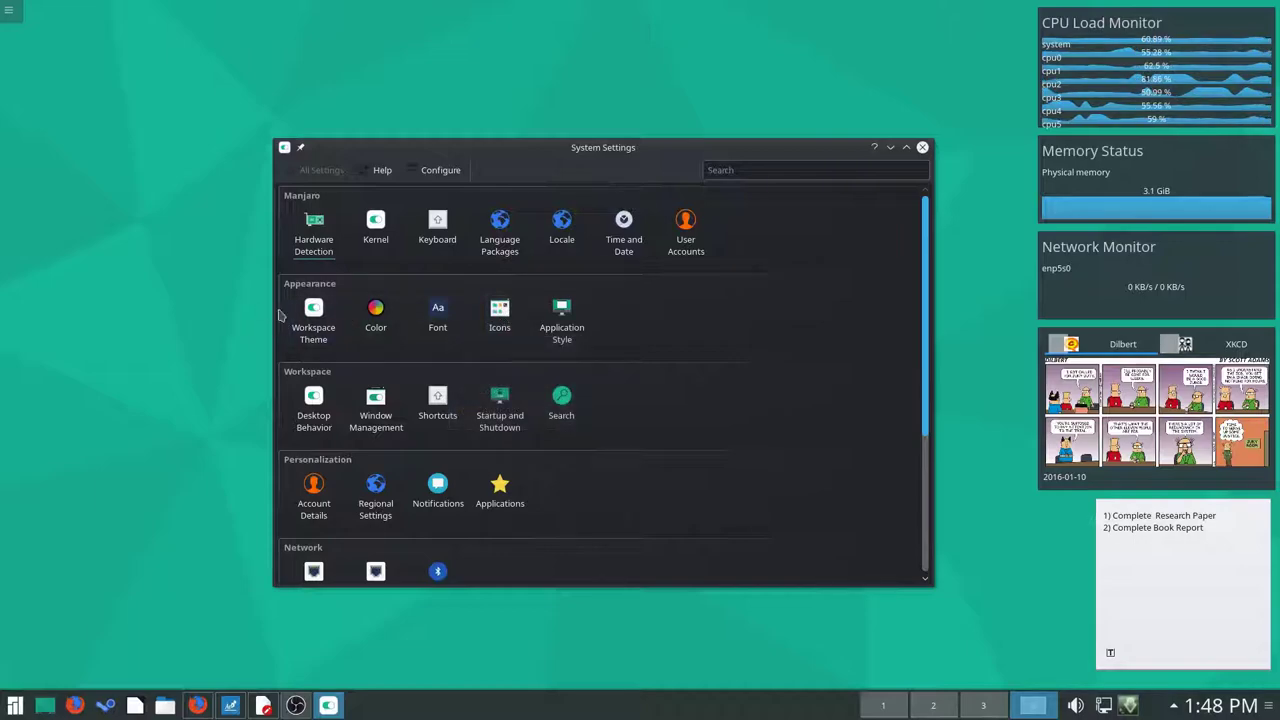
Apply the Oxygen look-and-feel theme, then preview Breeze Dark and apply Maia
{"action": "left_click", "coordinate": [313, 318]}
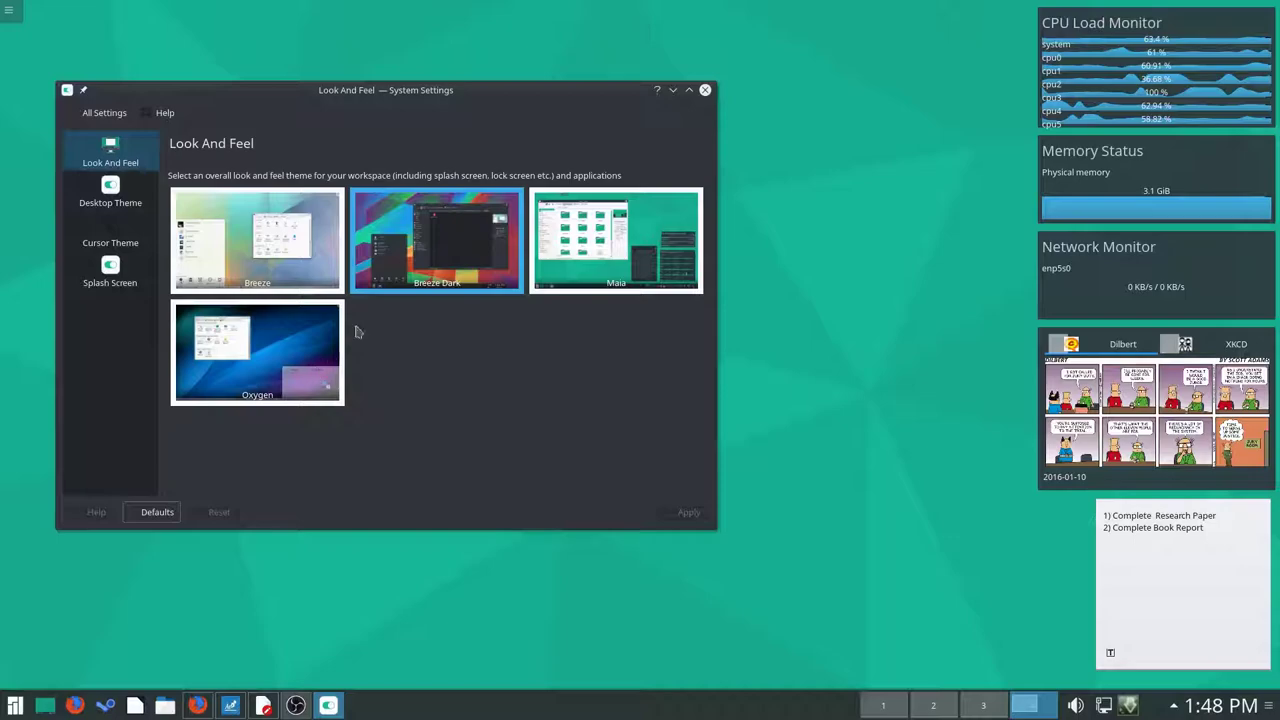
{"action": "left_click", "coordinate": [318, 390]}
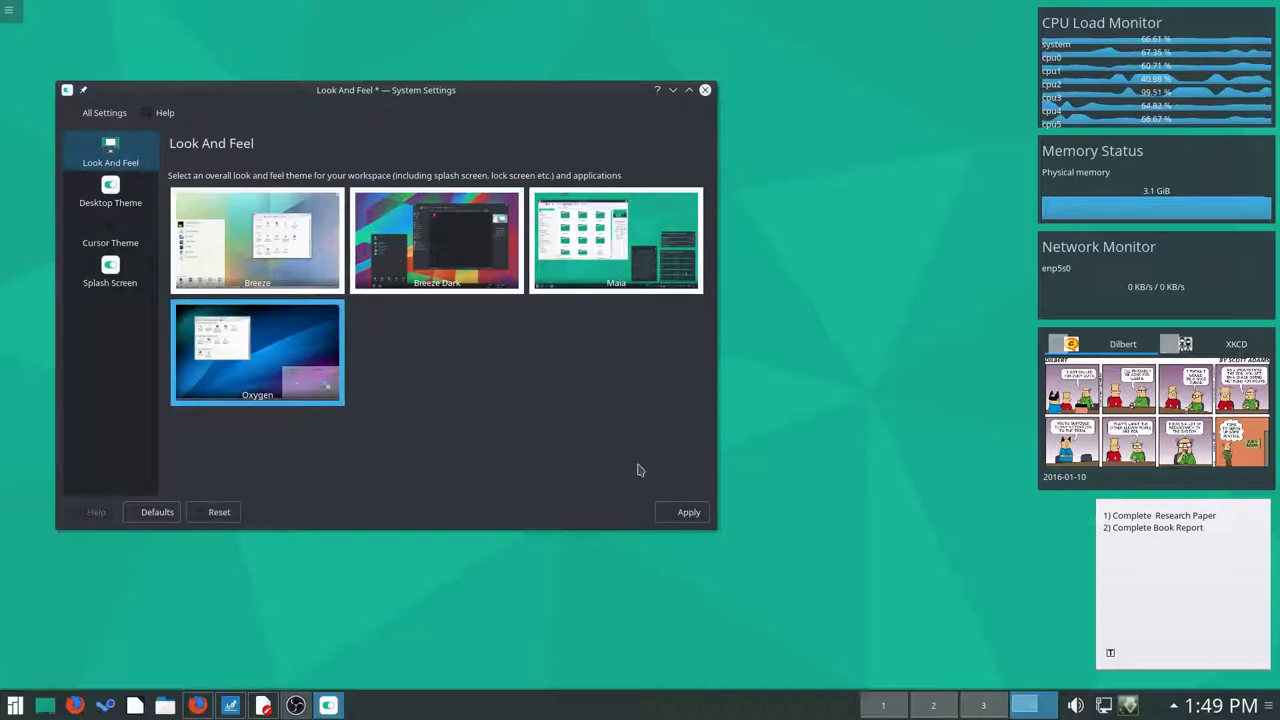
{"action": "left_click", "coordinate": [683, 516]}
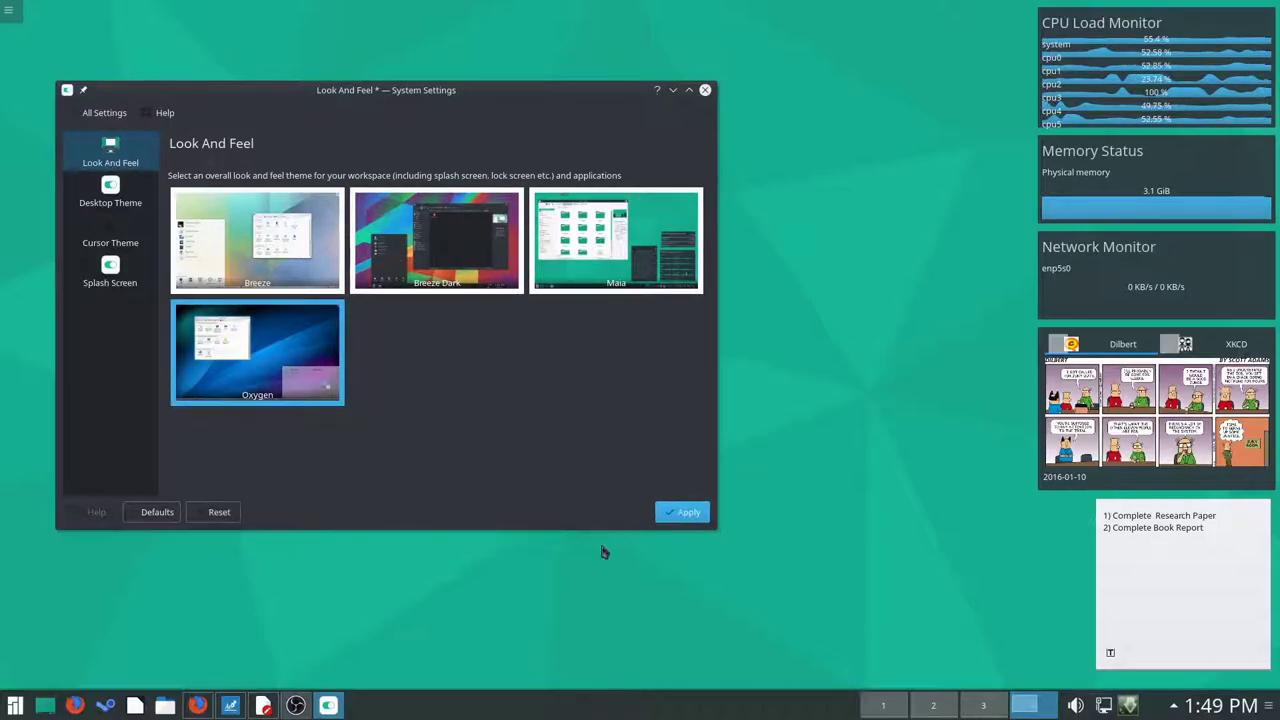
{"action": "left_click", "coordinate": [468, 232]}
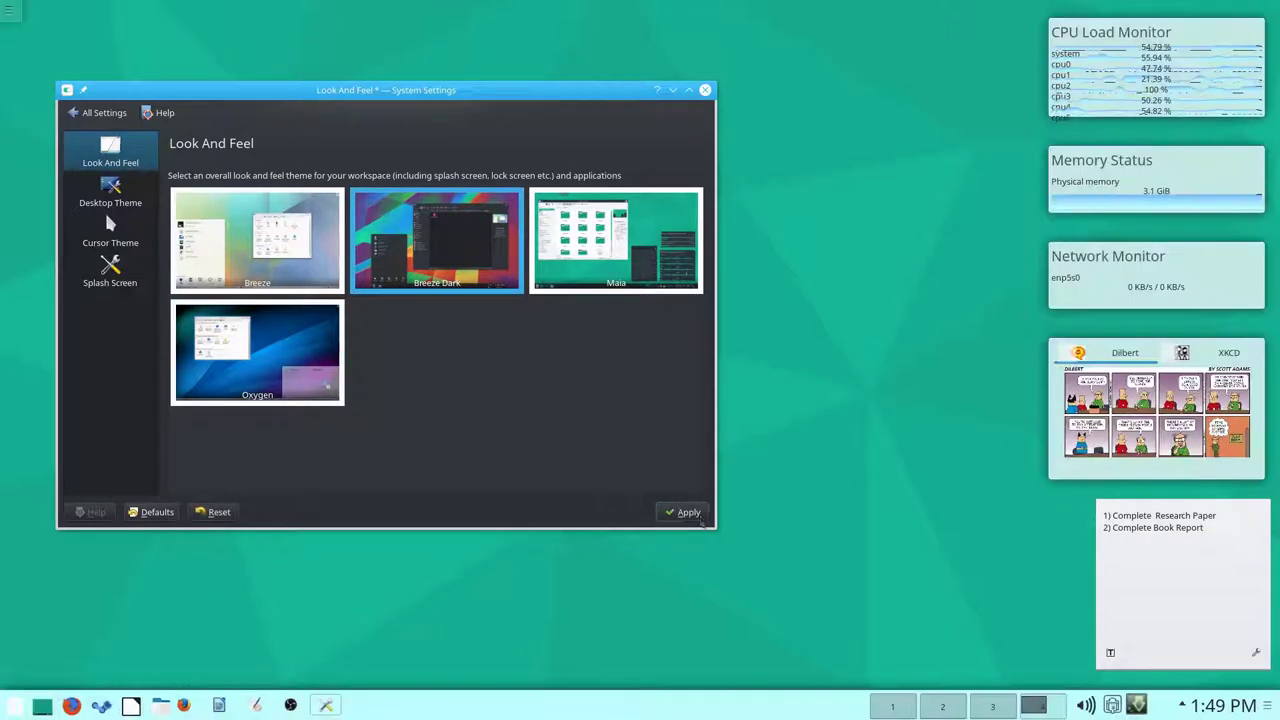
{"action": "left_click", "coordinate": [622, 245]}
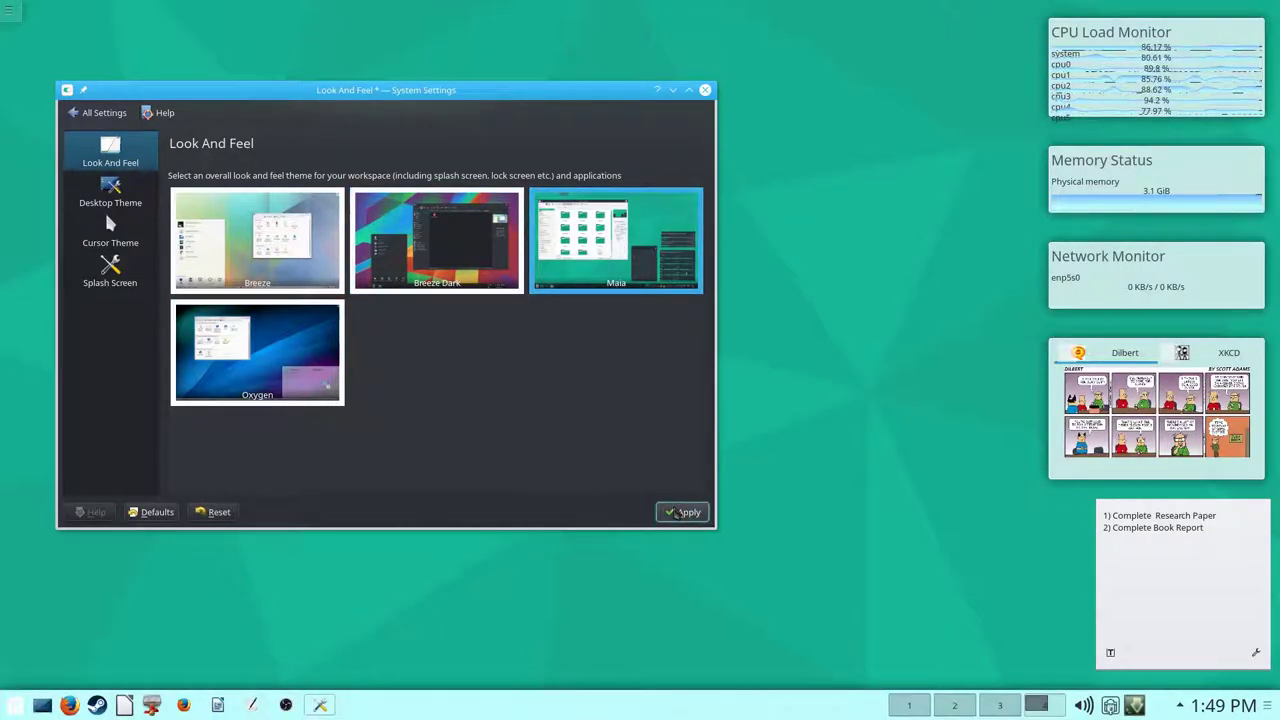
{"action": "left_click", "coordinate": [683, 513]}
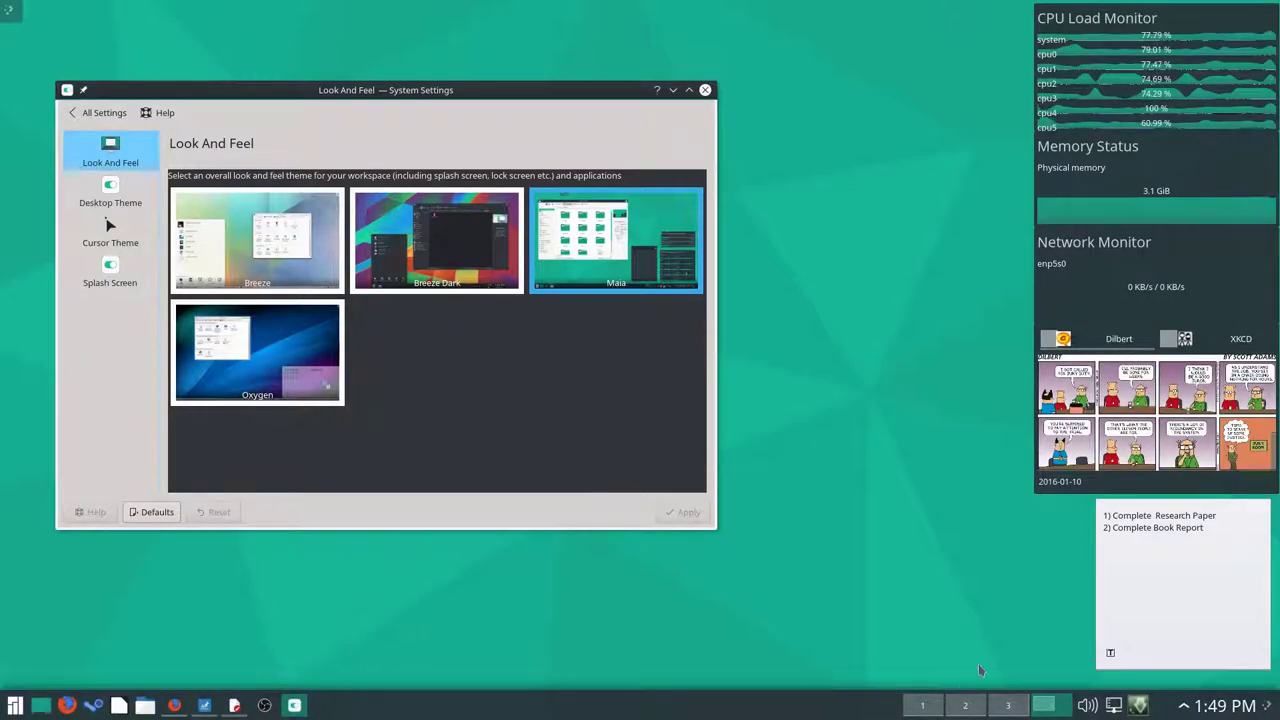
Apply the Maia splash screen and return to the Look And Feel workspace theme page
{"action": "left_click", "coordinate": [443, 252]}
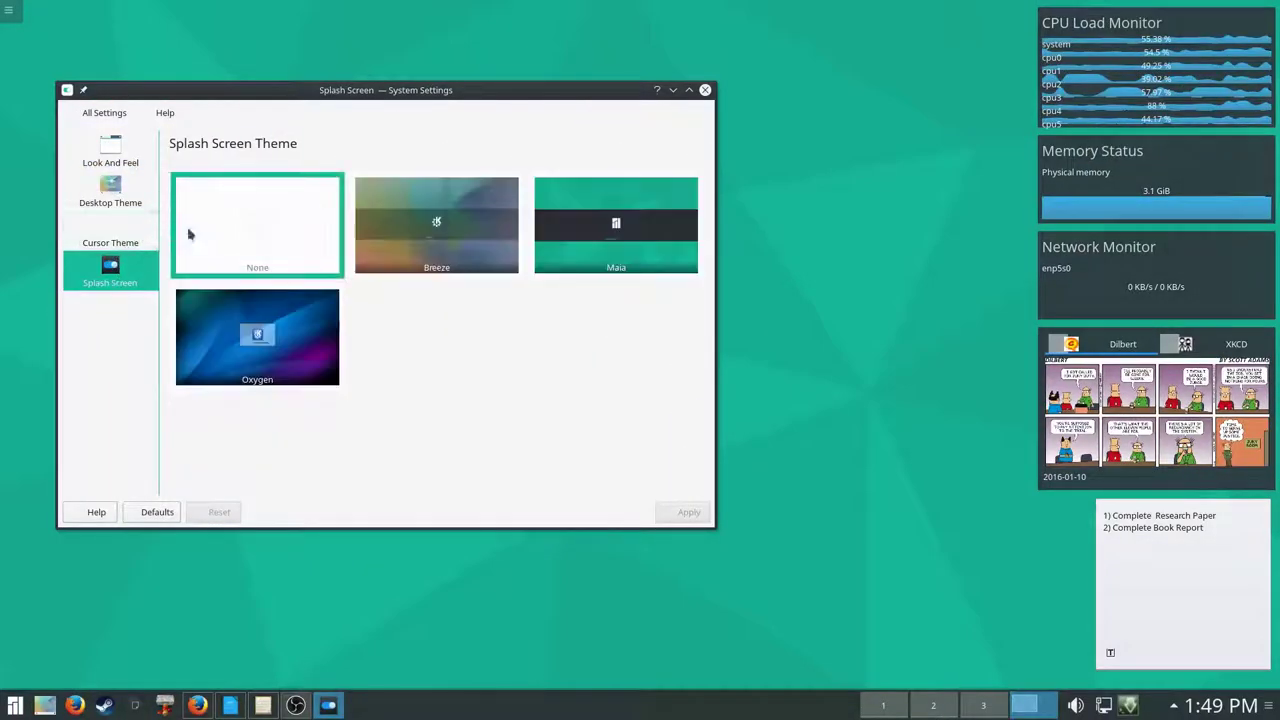
{"action": "left_click", "coordinate": [689, 184]}
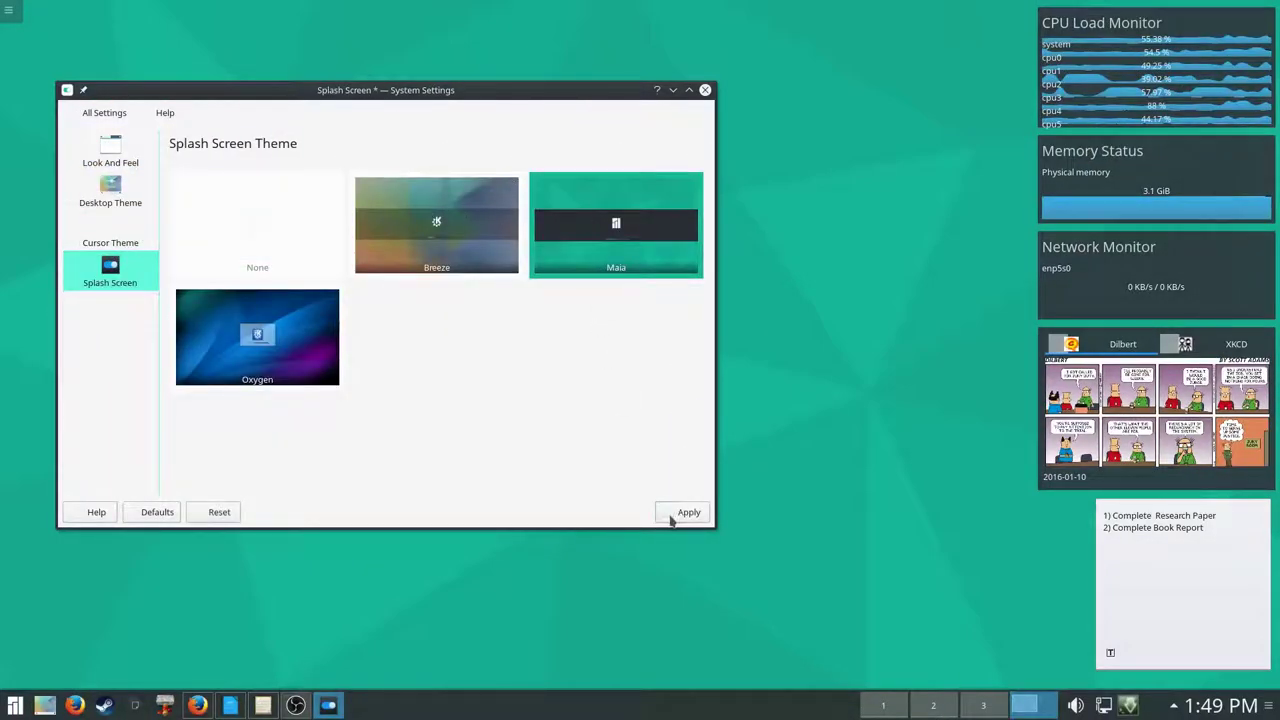
{"action": "left_click", "coordinate": [672, 518]}
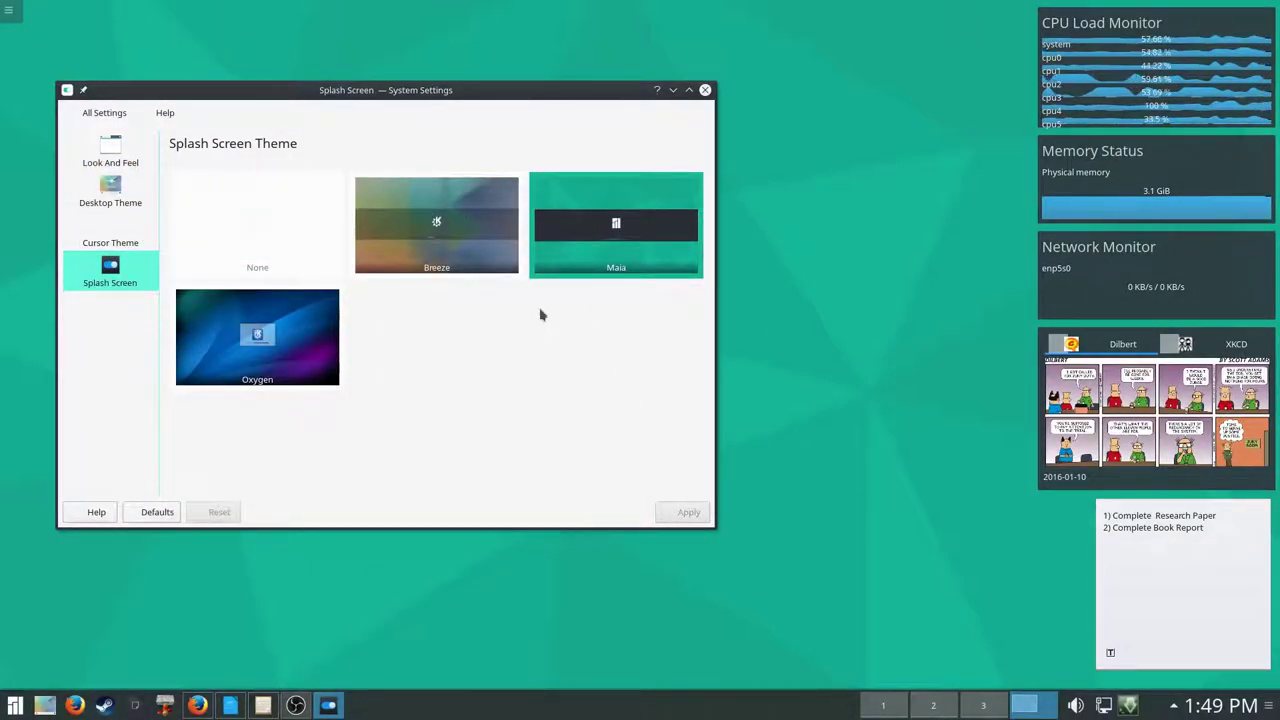
{"action": "left_click", "coordinate": [114, 230]}
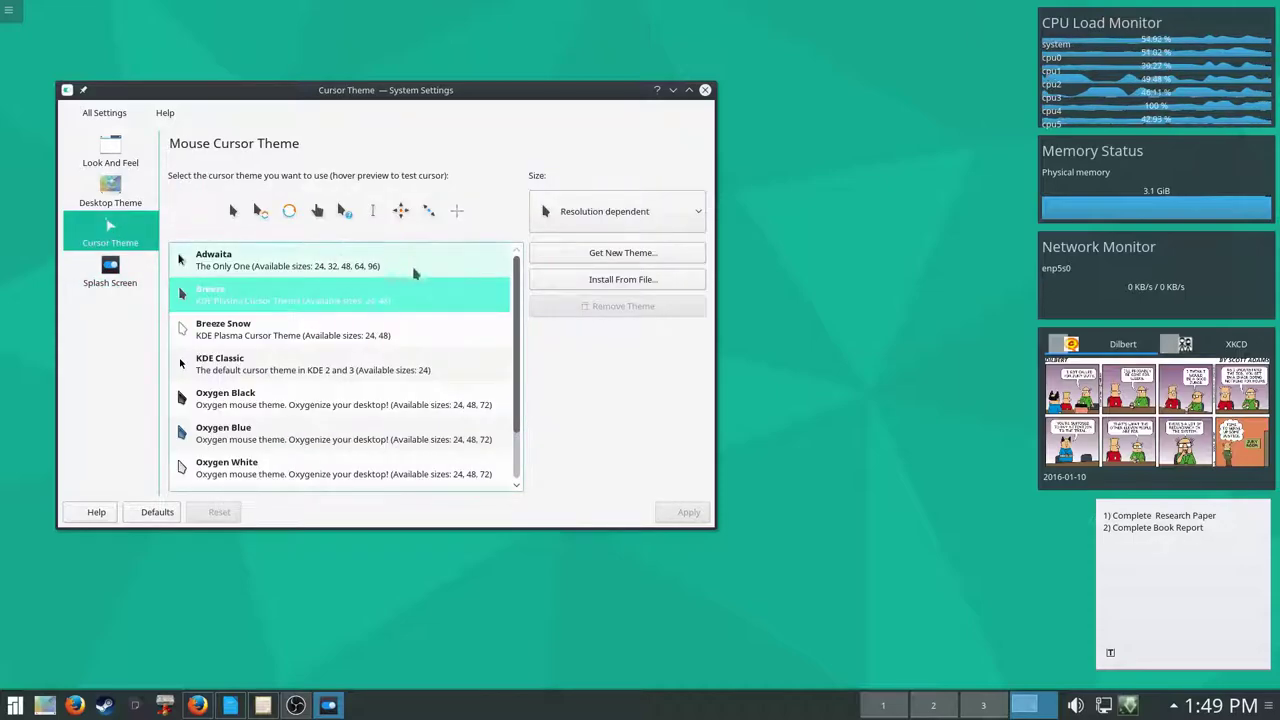
{"action": "left_click", "coordinate": [91, 118]}
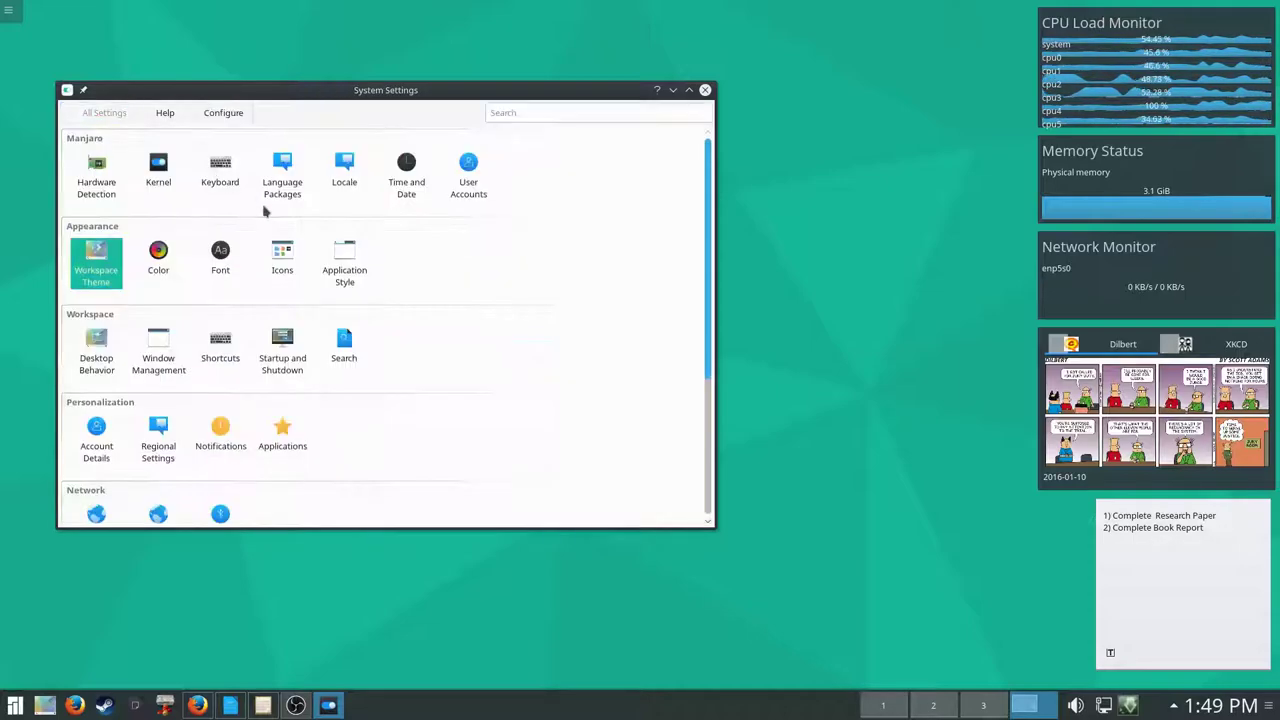
{"action": "left_click", "coordinate": [97, 263]}
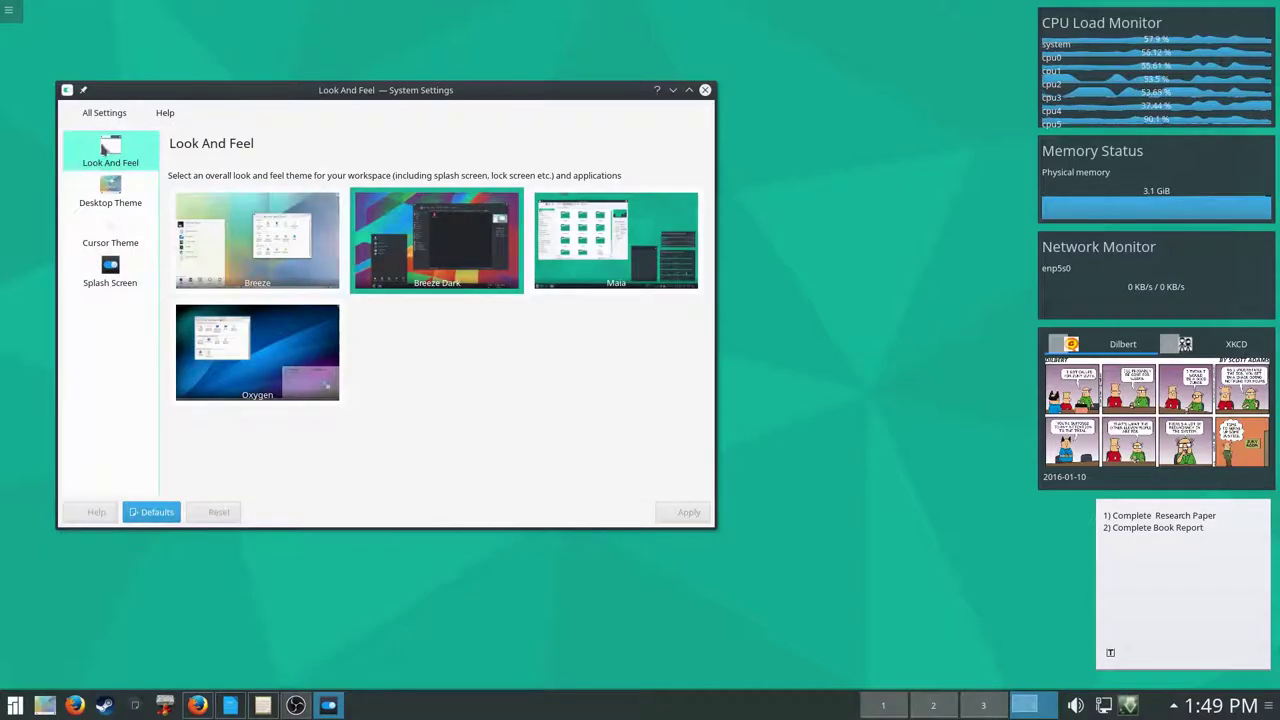
Select the green Maia icon theme under Icons and apply it in place of Breeze Dark
{"action": "left_click", "coordinate": [100, 117]}
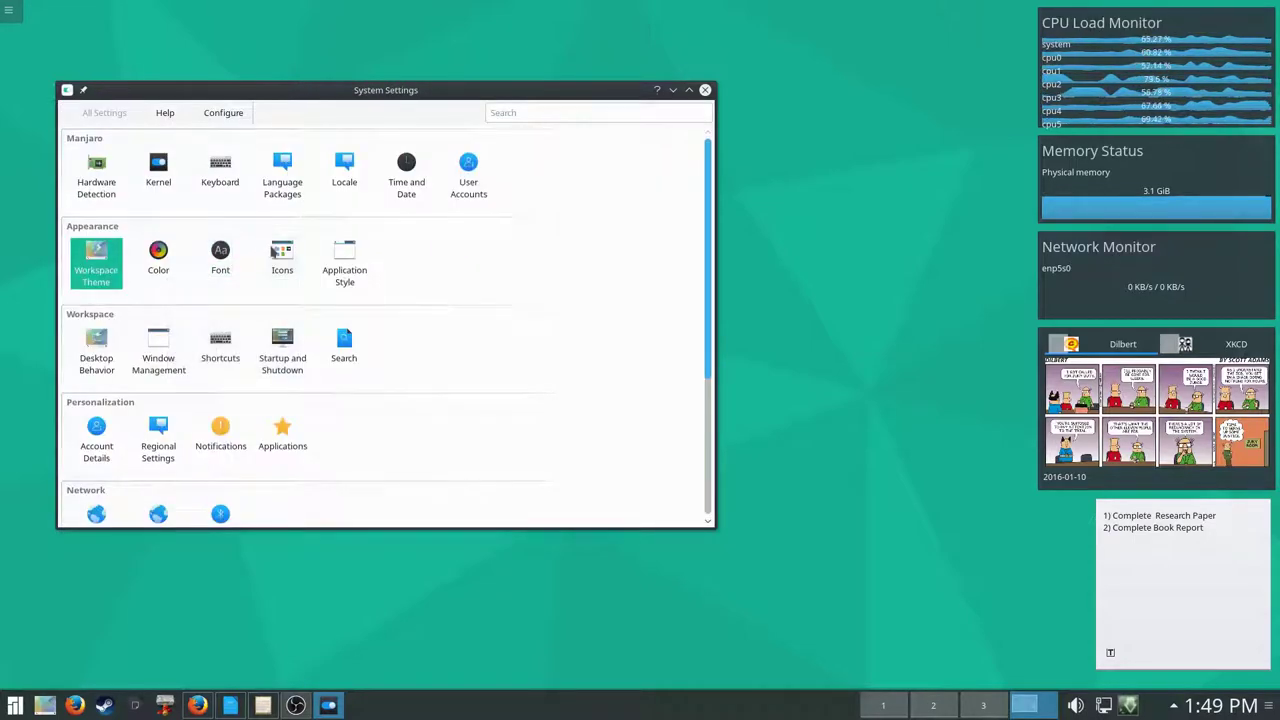
{"action": "left_click", "coordinate": [281, 256]}
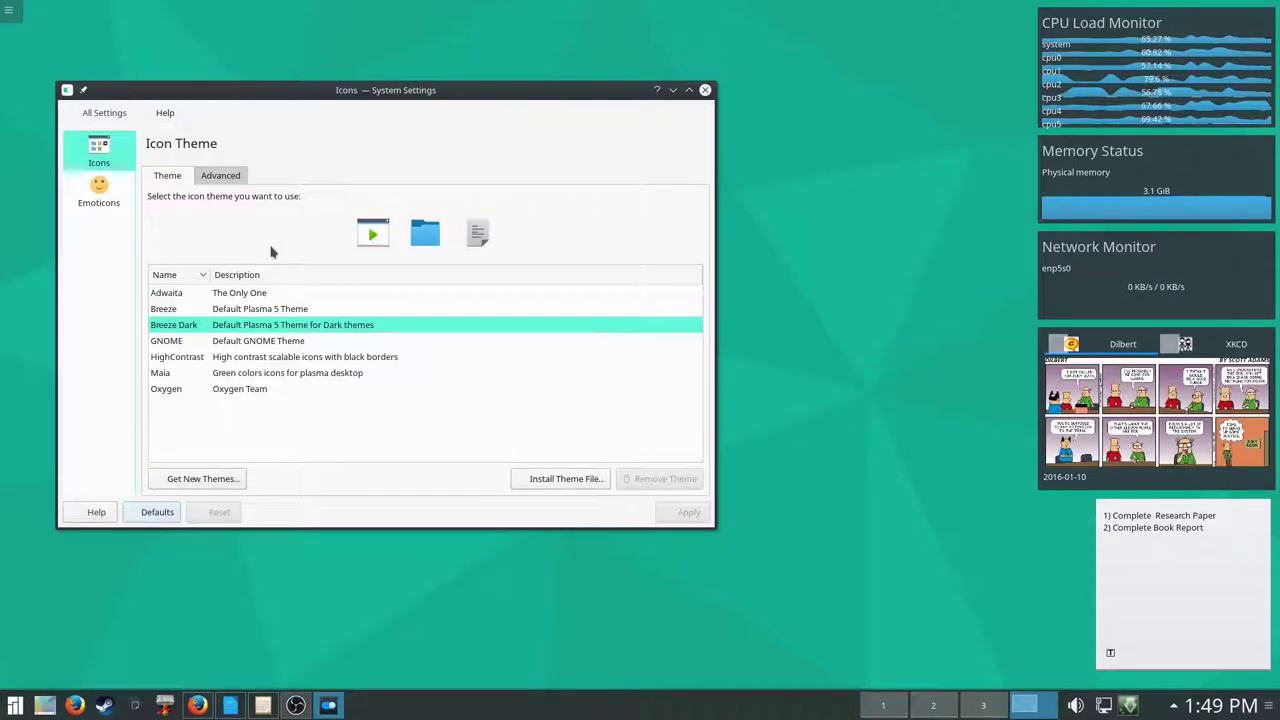
{"action": "left_click", "coordinate": [229, 372]}
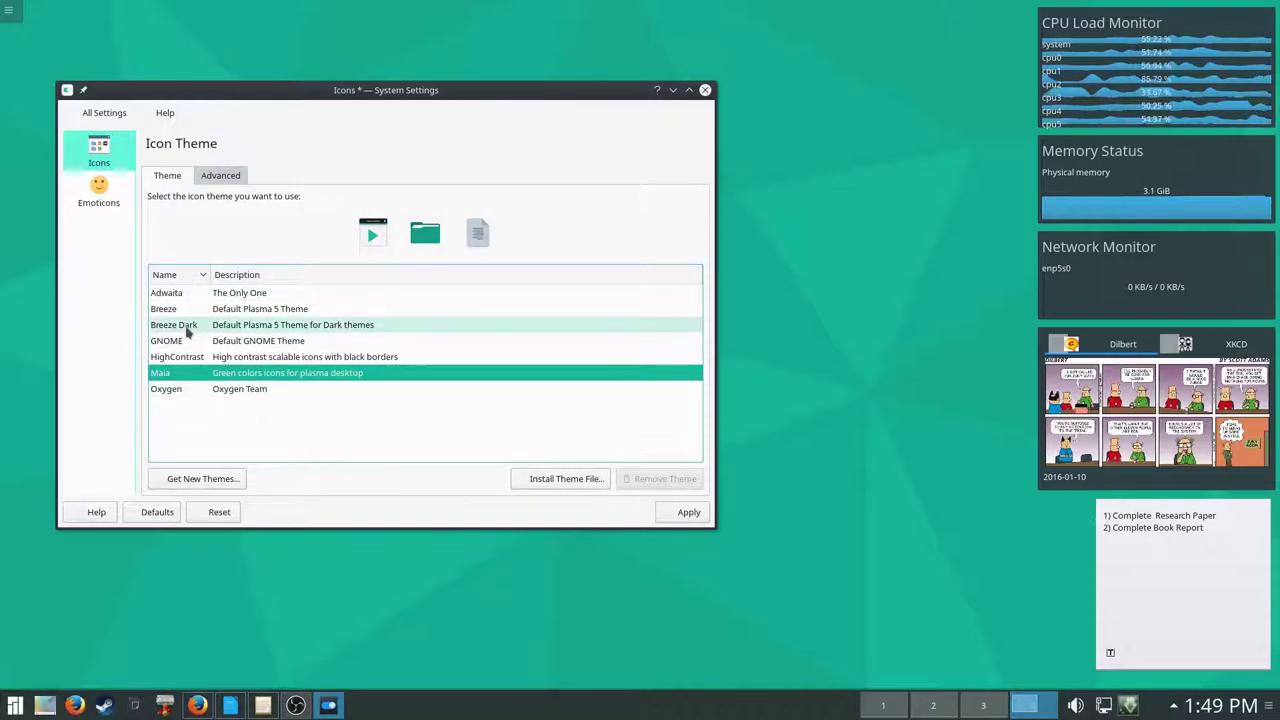
{"action": "left_click", "coordinate": [686, 513]}
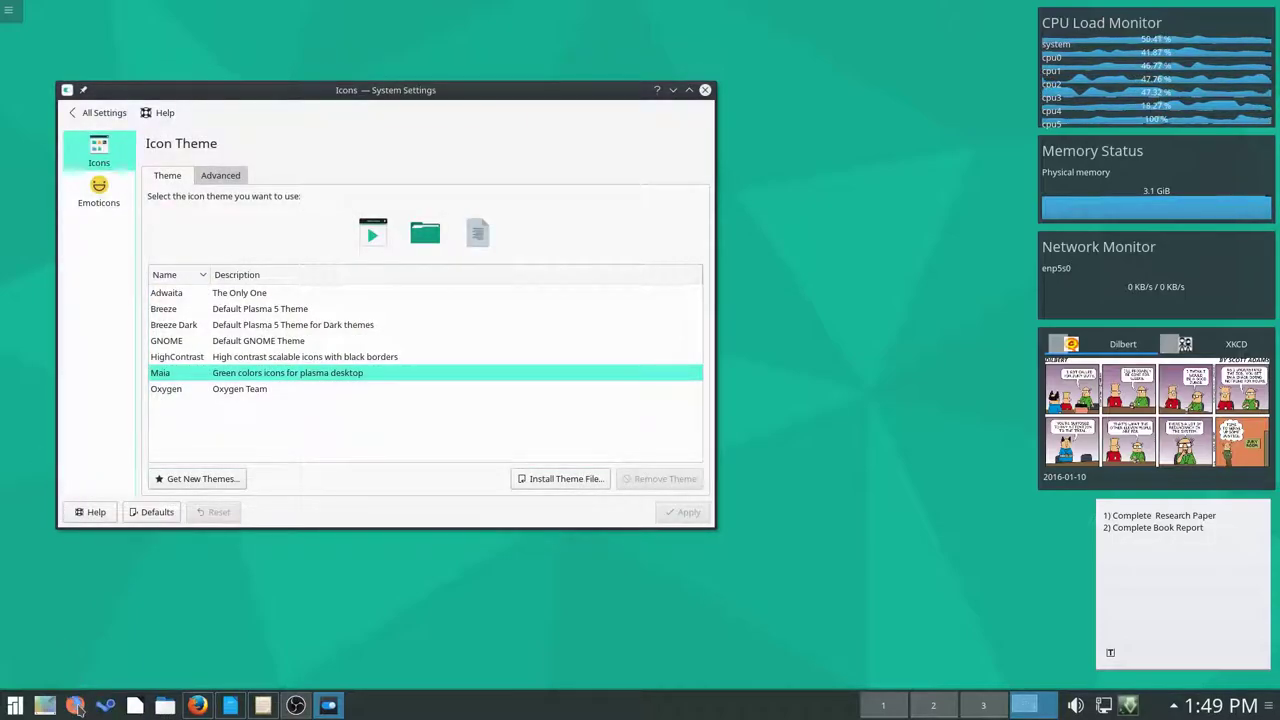
Scroll the home folder in Dolphin, select .bashrc, then close Dolphin and System Settings
{"action": "left_click", "coordinate": [165, 705]}
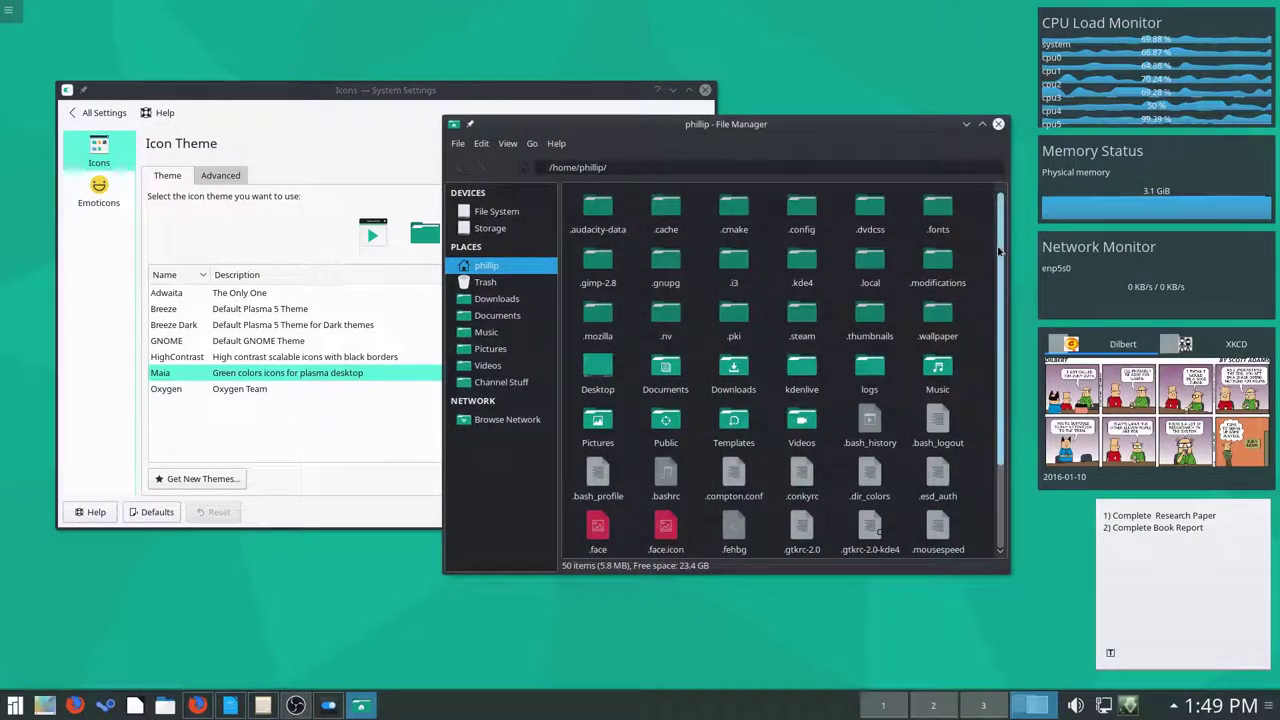
{"action": "scroll", "coordinate": [800, 350], "scroll_direction": "down", "scroll_amount": 3}
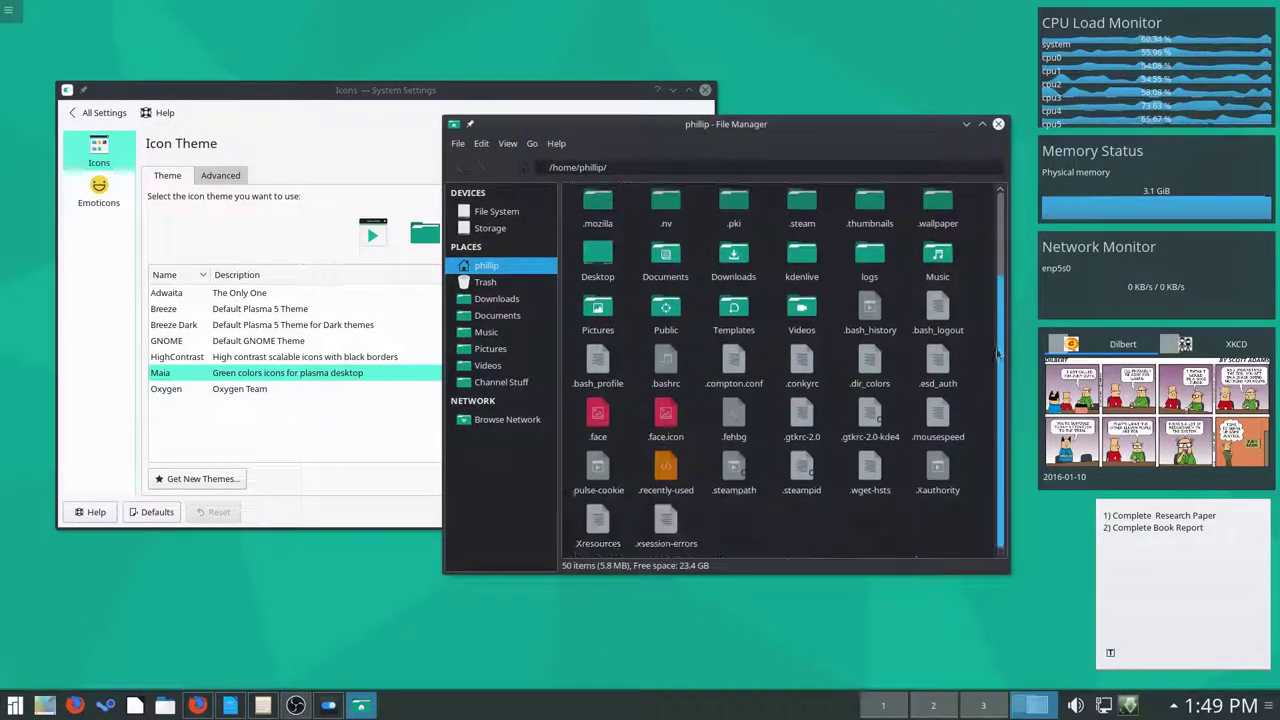
{"action": "left_click", "coordinate": [666, 368]}
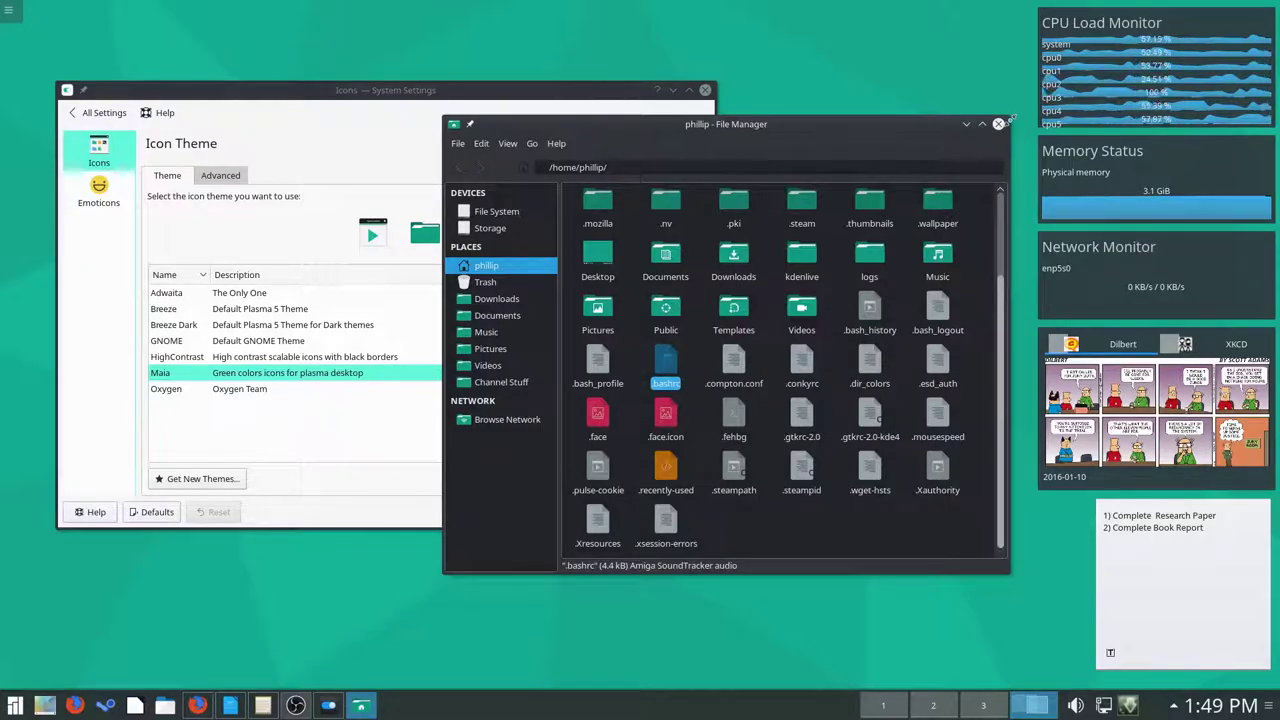
{"action": "left_click", "coordinate": [998, 124]}
{"action": "left_click", "coordinate": [705, 90]}
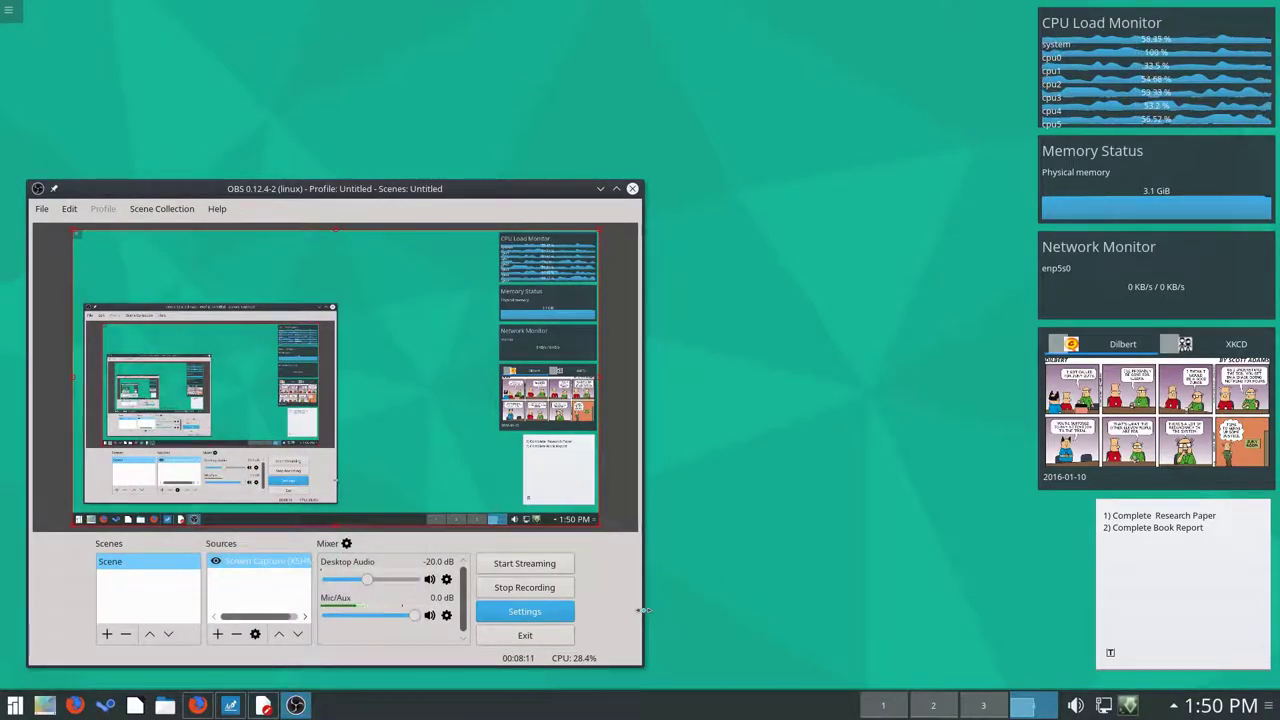
Drag the OBS window up-right and back down-left, then minimize it
{"action": "left_click_drag", "start_coordinate": [588, 186], "coordinate": [762, 129]}
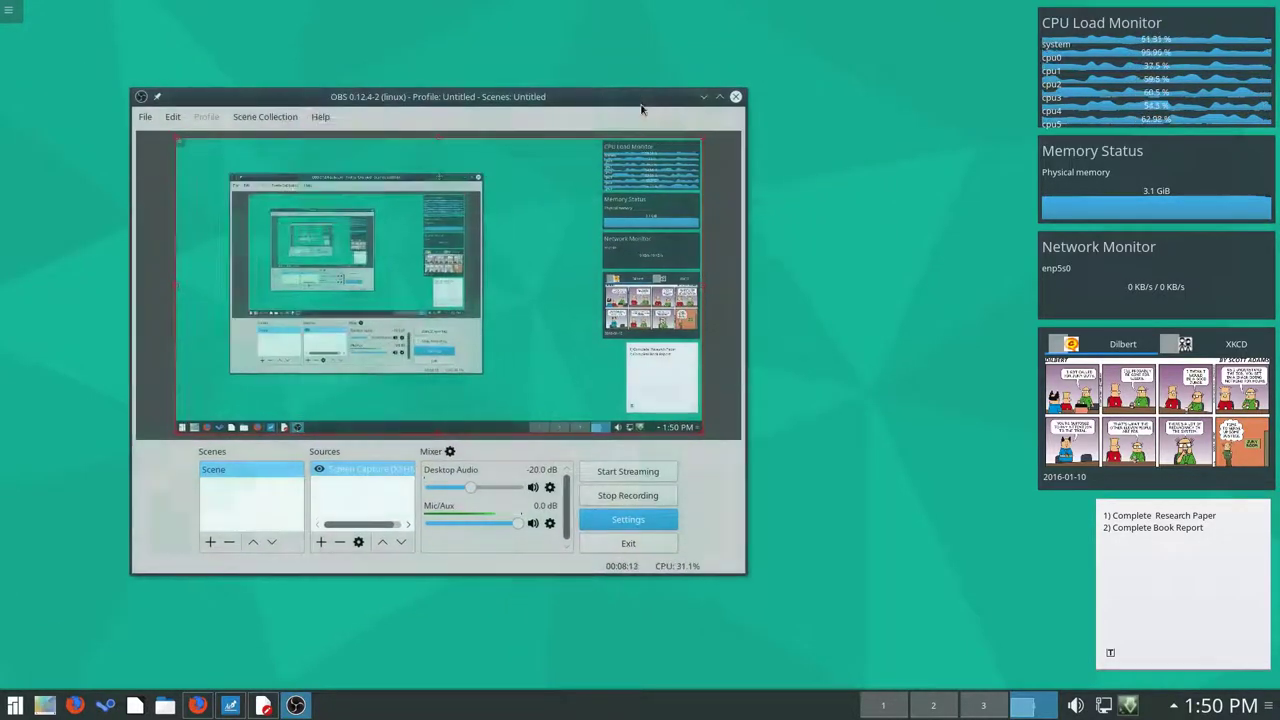
{"action": "left_click_drag", "start_coordinate": [448, 97], "coordinate": [344, 171]}
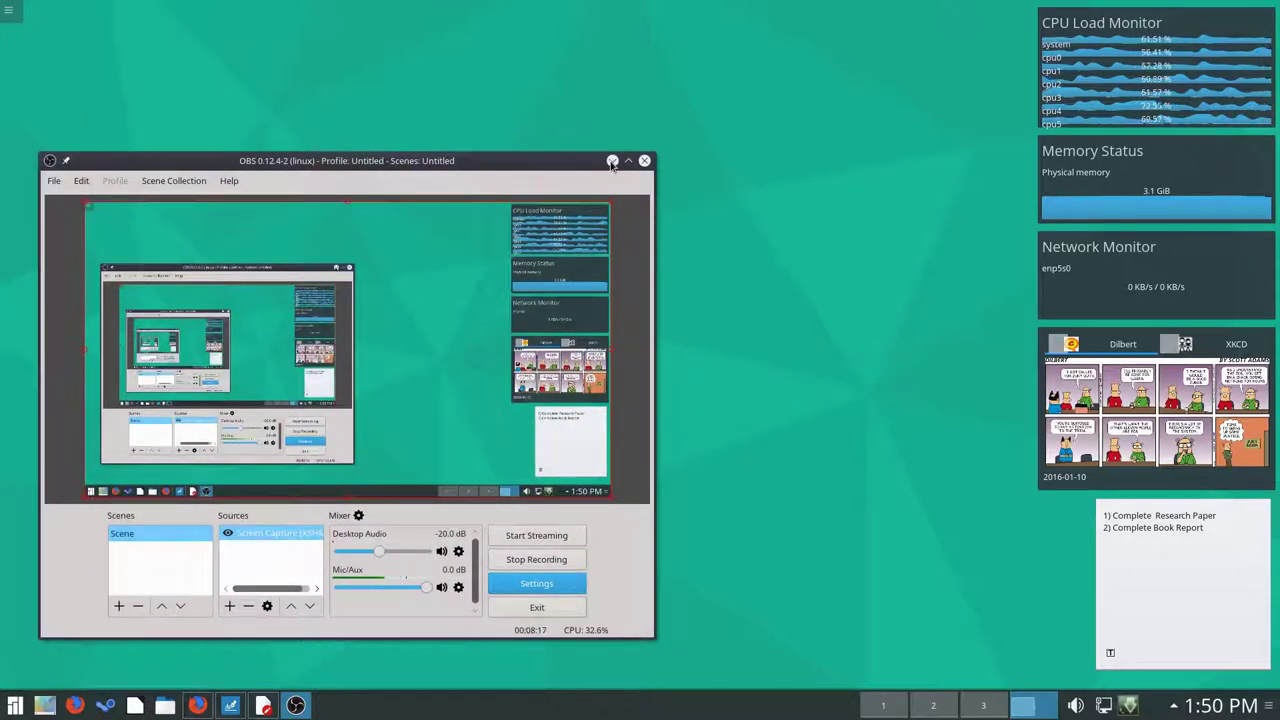
{"action": "left_click", "coordinate": [612, 161]}
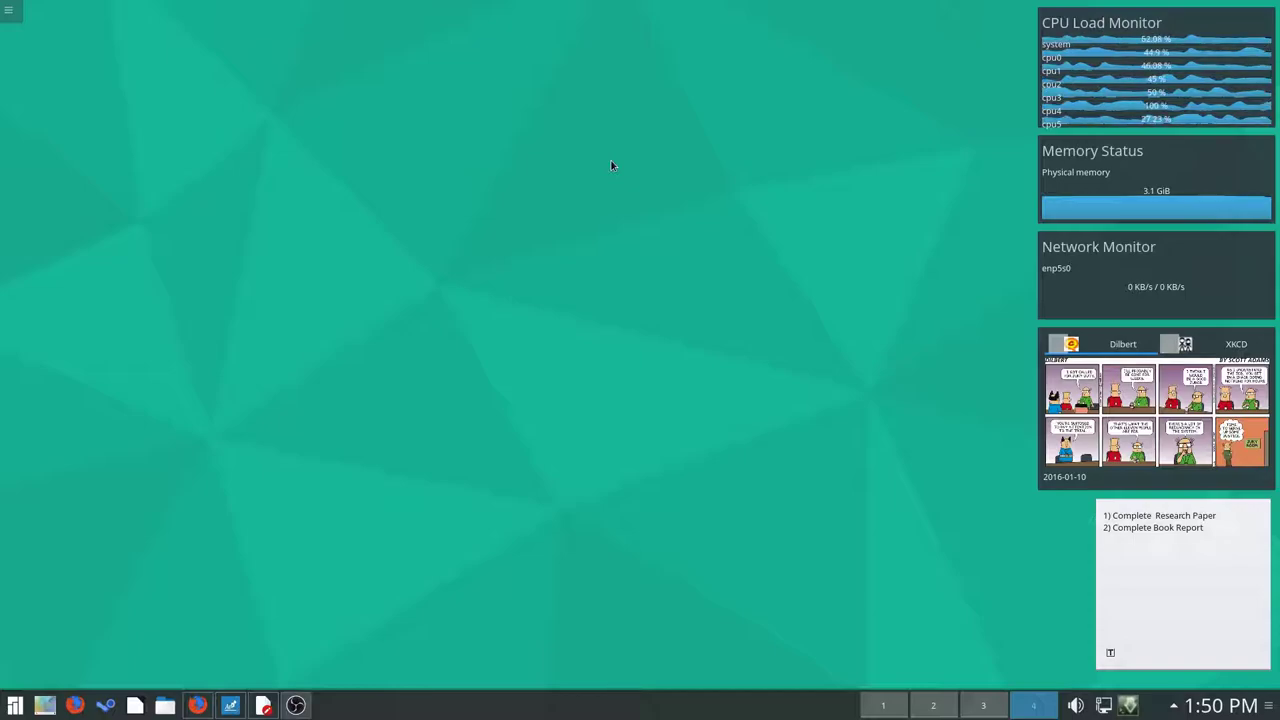
Toggle the application launcher with Super, then open and dismiss the desktop context menu
{"action": "key", "text": "super"}
{"action": "key", "text": "Escape"}
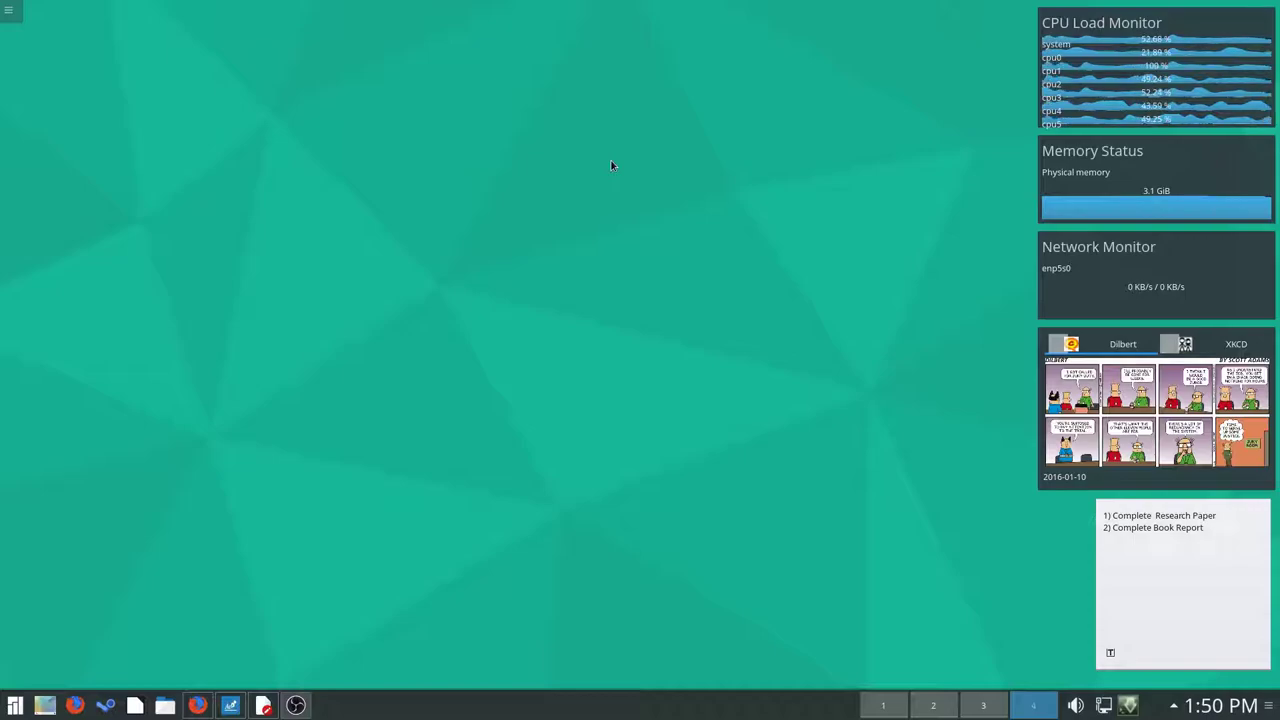
{"action": "key", "text": "Menu"}
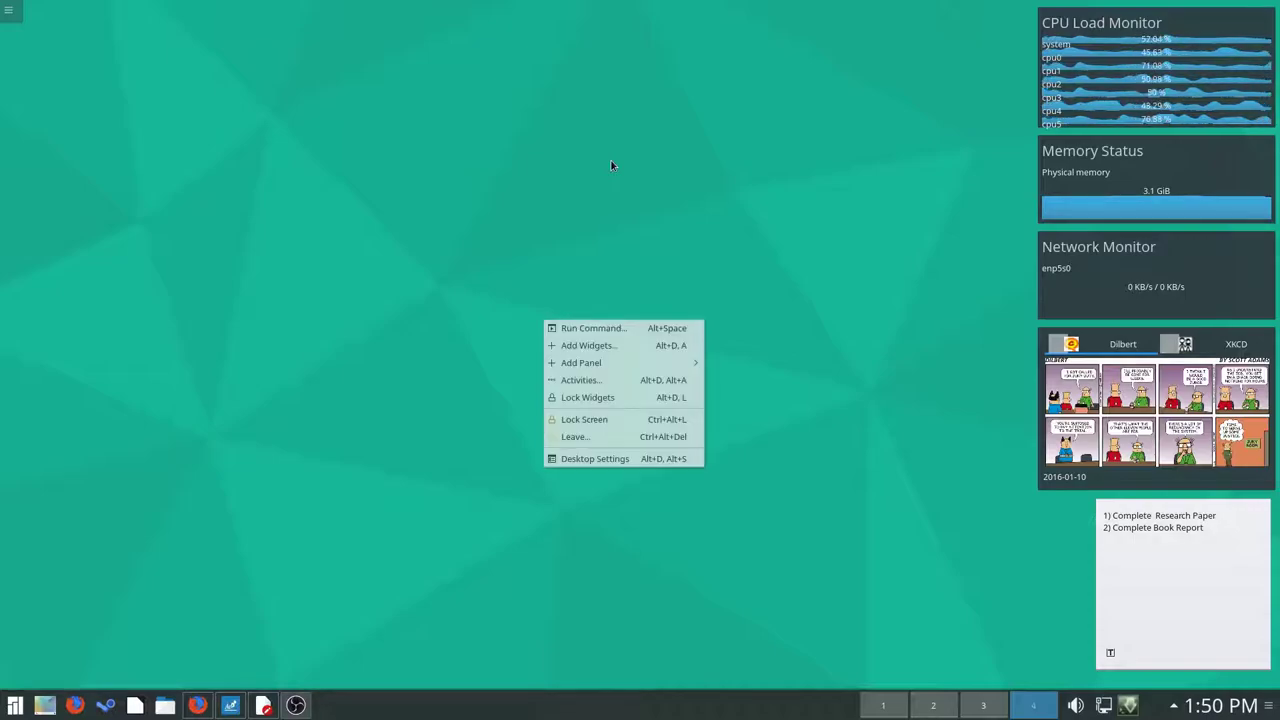
{"action": "key", "text": "Menu"}
{"action": "key", "text": "Escape"}
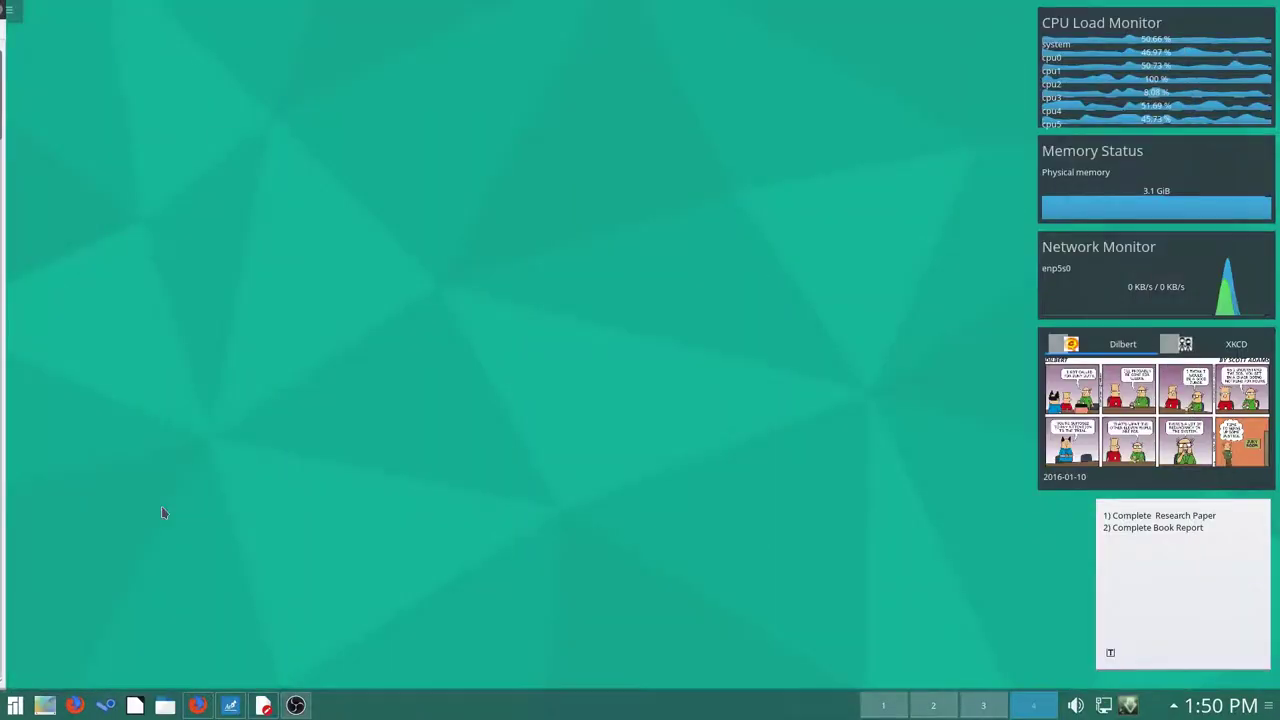
Scroll through the virtual desktops and bring the OBS window back onto desktop 4
{"action": "scroll", "coordinate": [162, 509], "scroll_direction": "down", "scroll_amount": 4}
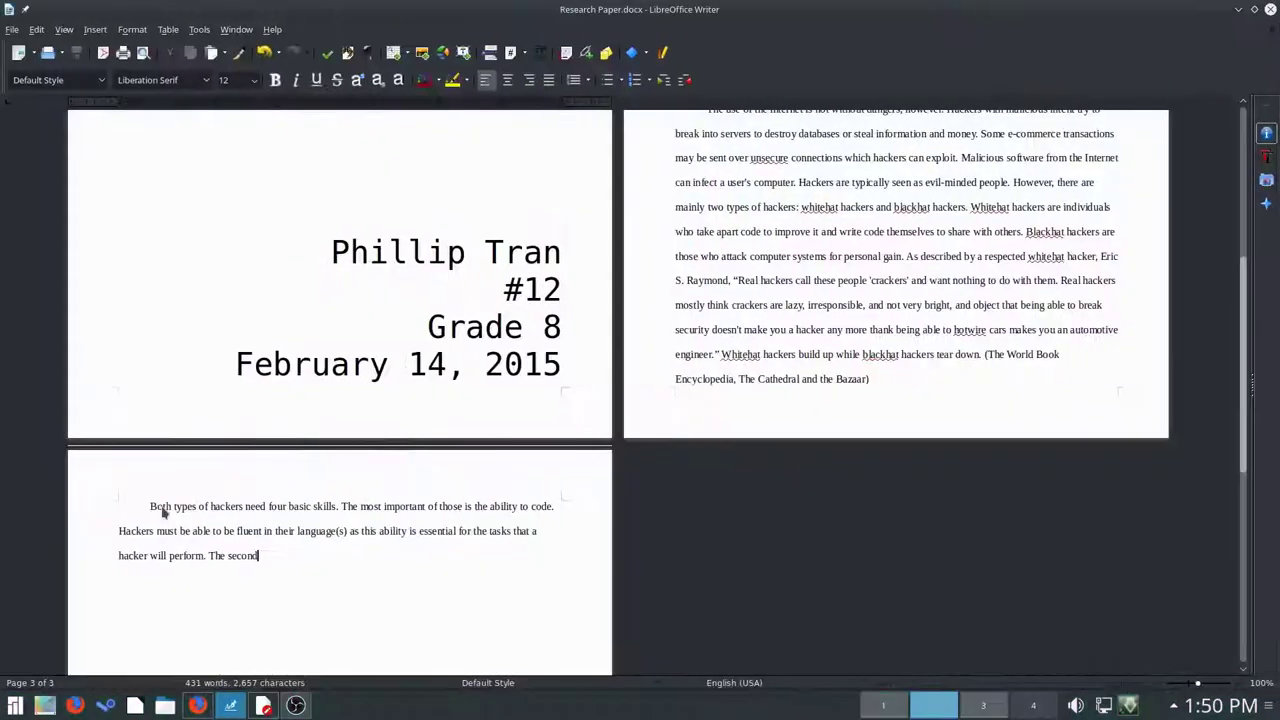
{"action": "scroll", "coordinate": [163, 510], "scroll_direction": "down", "scroll_amount": 3}
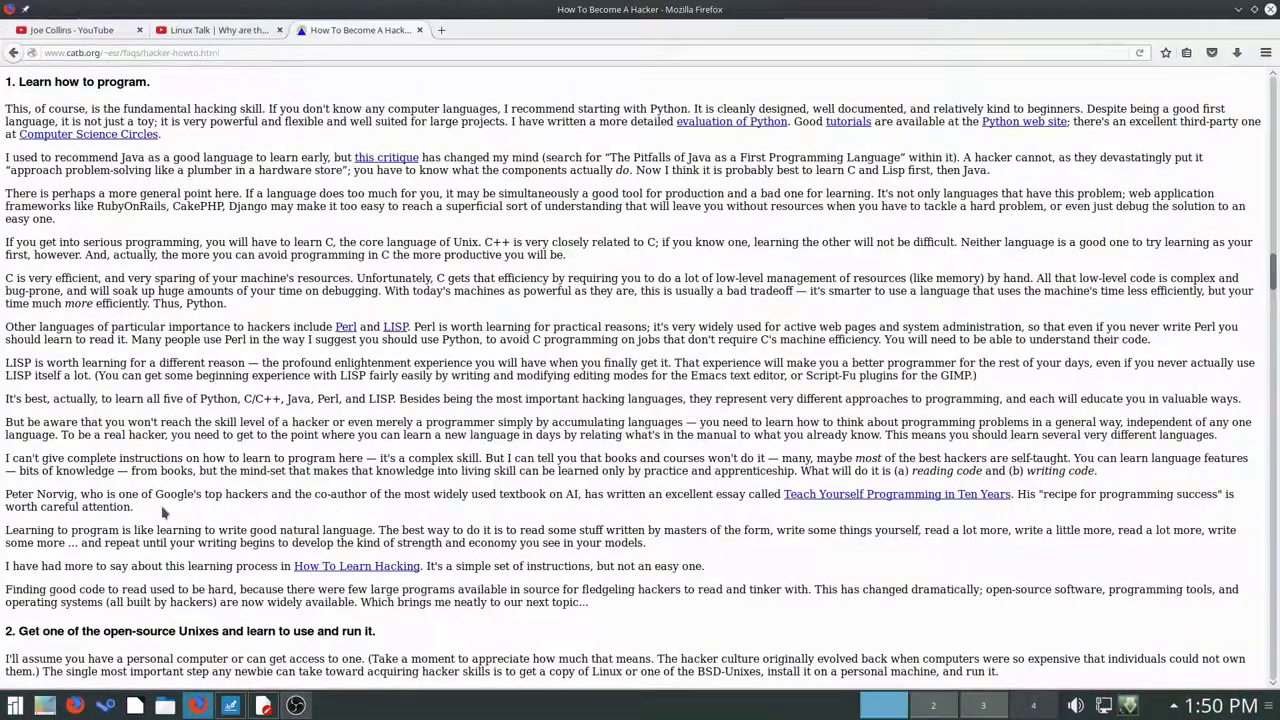
{"action": "scroll", "coordinate": [163, 512], "scroll_direction": "up", "scroll_amount": 1}
{"action": "scroll", "coordinate": [163, 512], "scroll_direction": "down", "scroll_amount": 2}
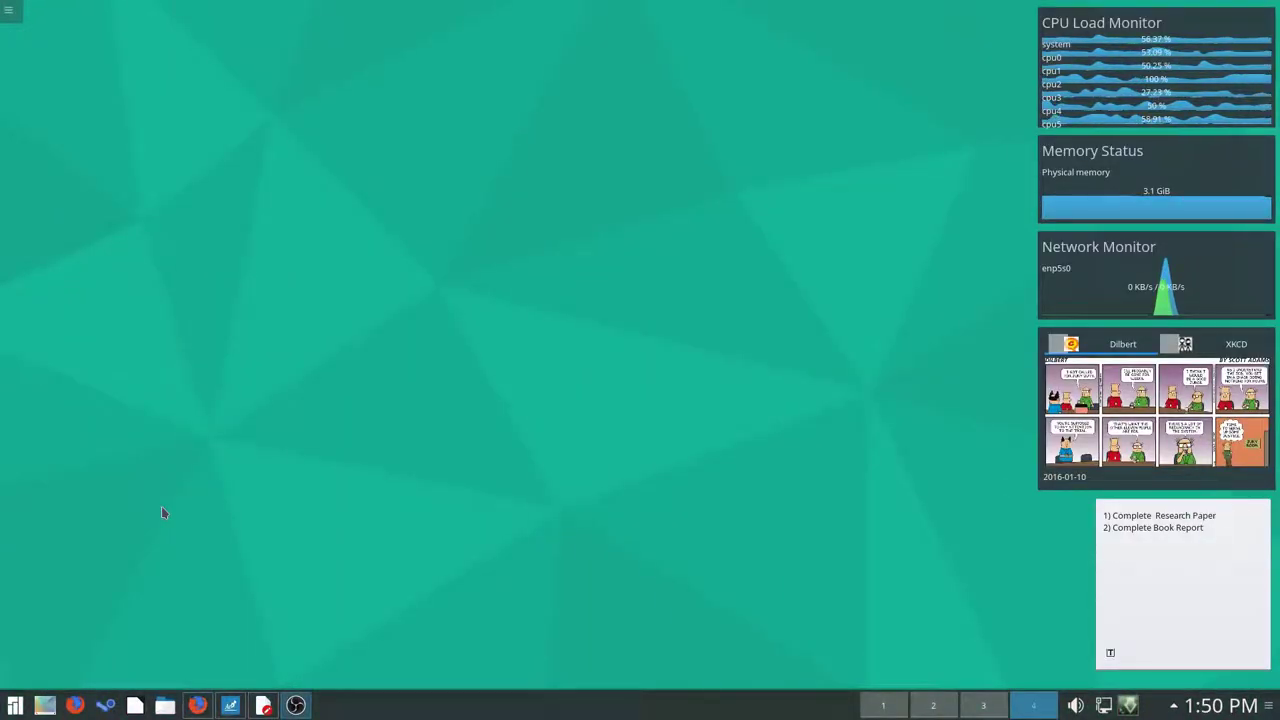
{"action": "key", "text": "alt+Tab"}
{"action": "left_click_drag", "start_coordinate": [403, 168], "coordinate": [381, 97]}
Launch System Settings from the application launcher and move its window up-left
{"action": "left_click", "coordinate": [15, 705]}
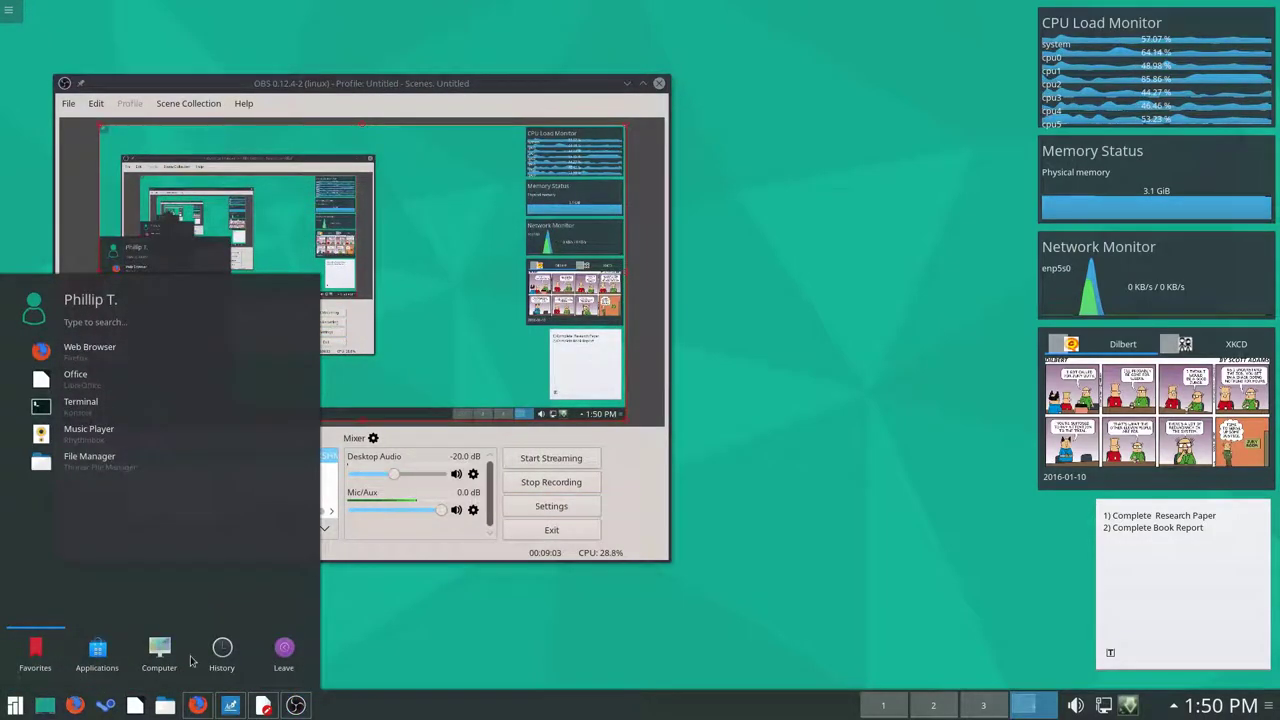
{"action": "left_click", "coordinate": [75, 405]}
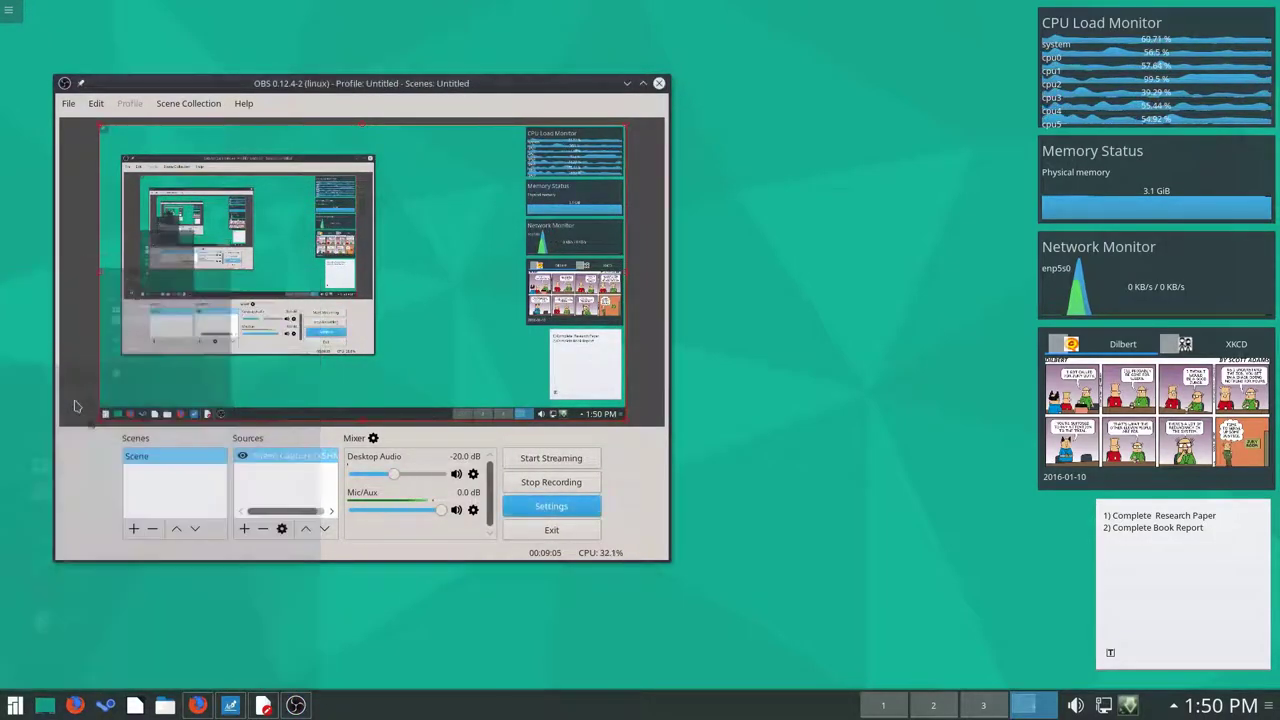
{"action": "left_click_drag", "start_coordinate": [1083, 273], "coordinate": [1016, 172]}
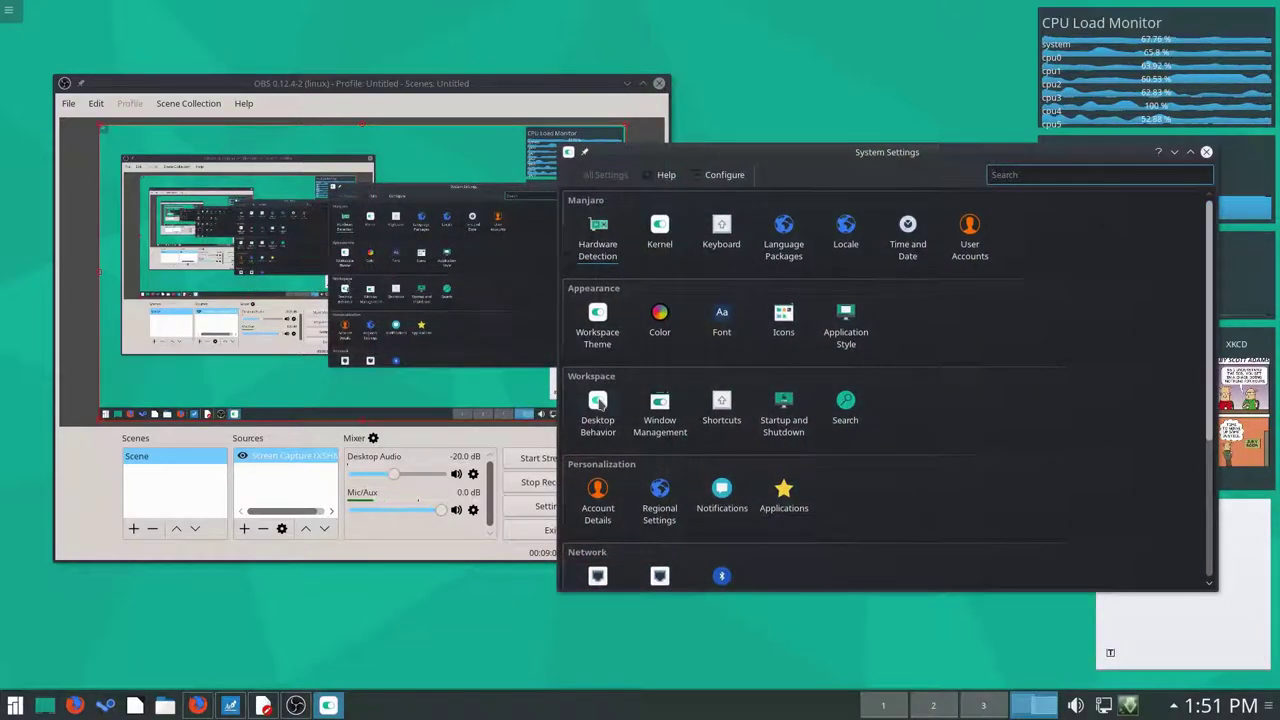
Enable and apply Wobbly Windows in Desktop Effects, then drag OBS to watch it wobble
{"action": "left_click", "coordinate": [598, 410]}
{"action": "key", "text": "Down"}
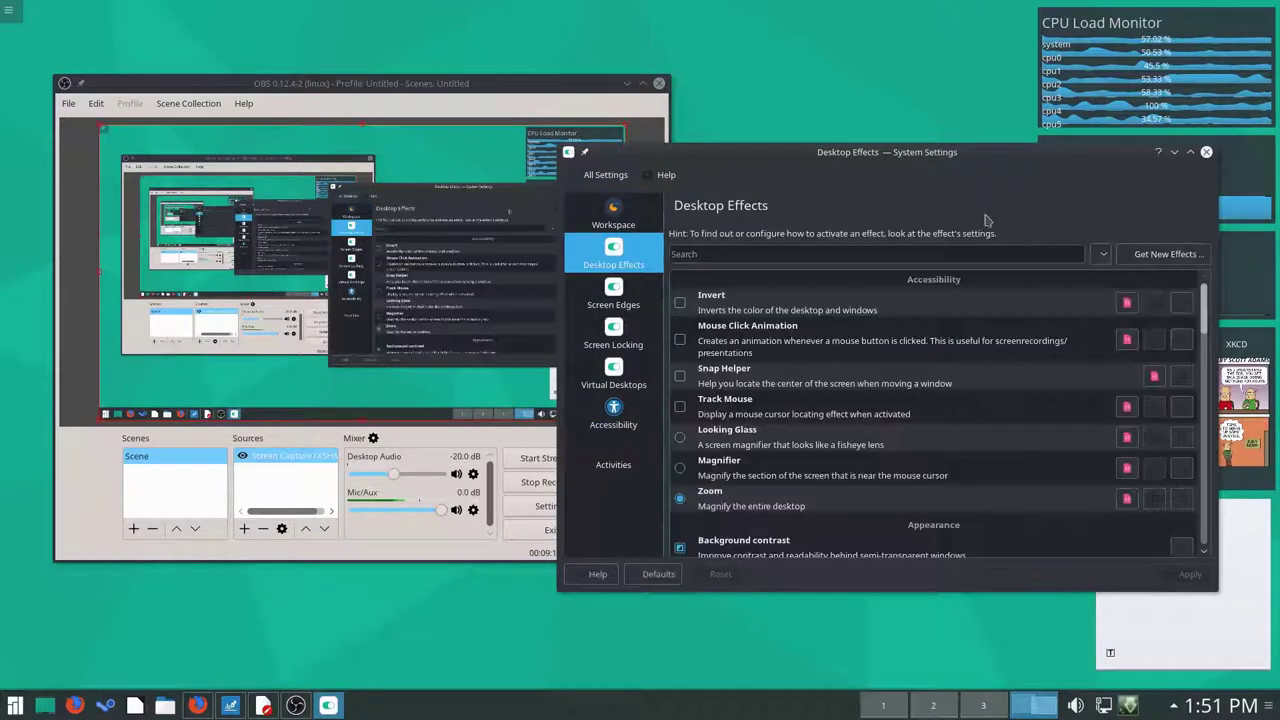
{"action": "type", "text": "wob"}
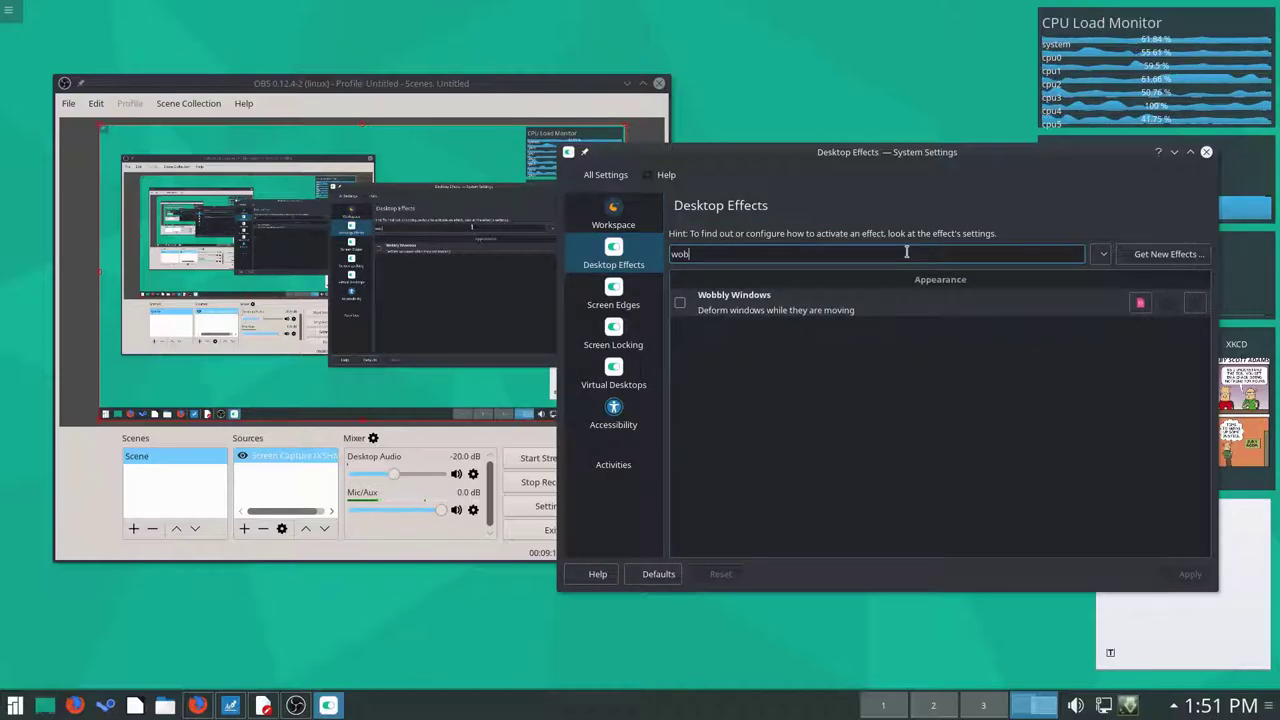
{"action": "left_click", "coordinate": [692, 303]}
{"action": "left_click", "coordinate": [1172, 568]}
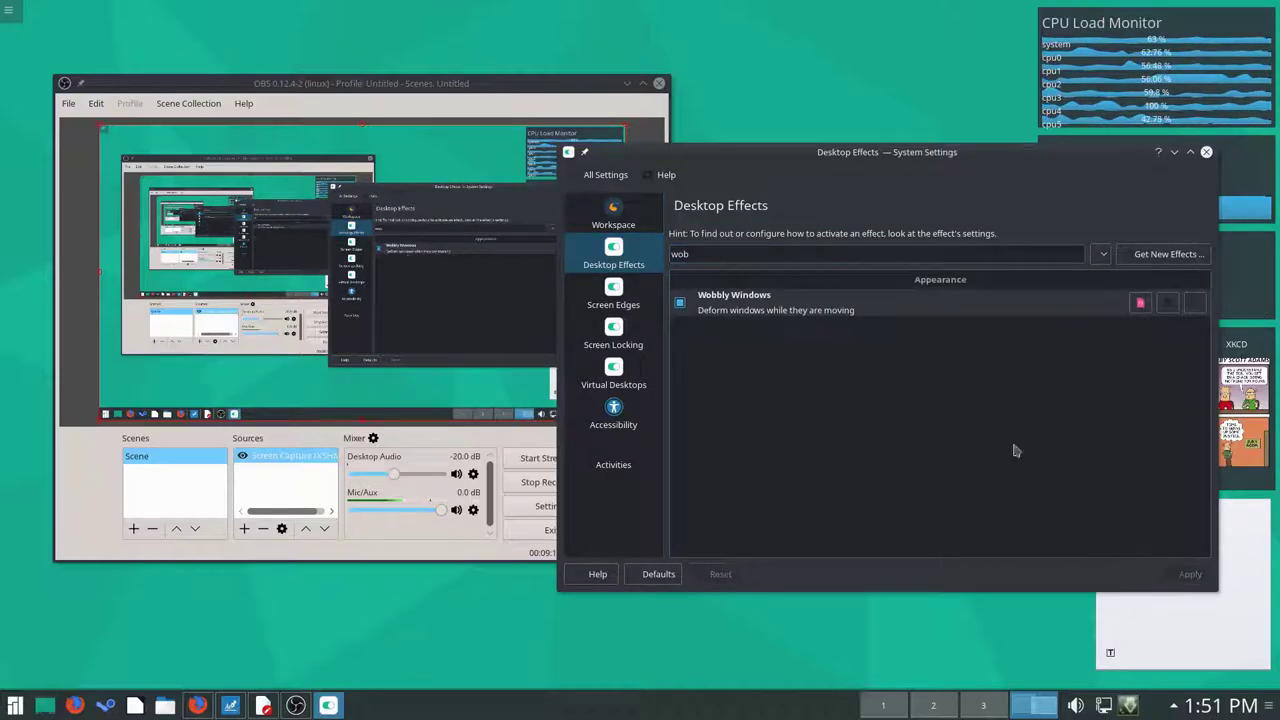
{"action": "left_click_drag", "start_coordinate": [493, 92], "coordinate": [585, 53]}
Disable Wobbly Windows again and apply the change
{"action": "left_click_drag", "start_coordinate": [940, 150], "coordinate": [676, 153]}
{"action": "left_click", "coordinate": [461, 307]}
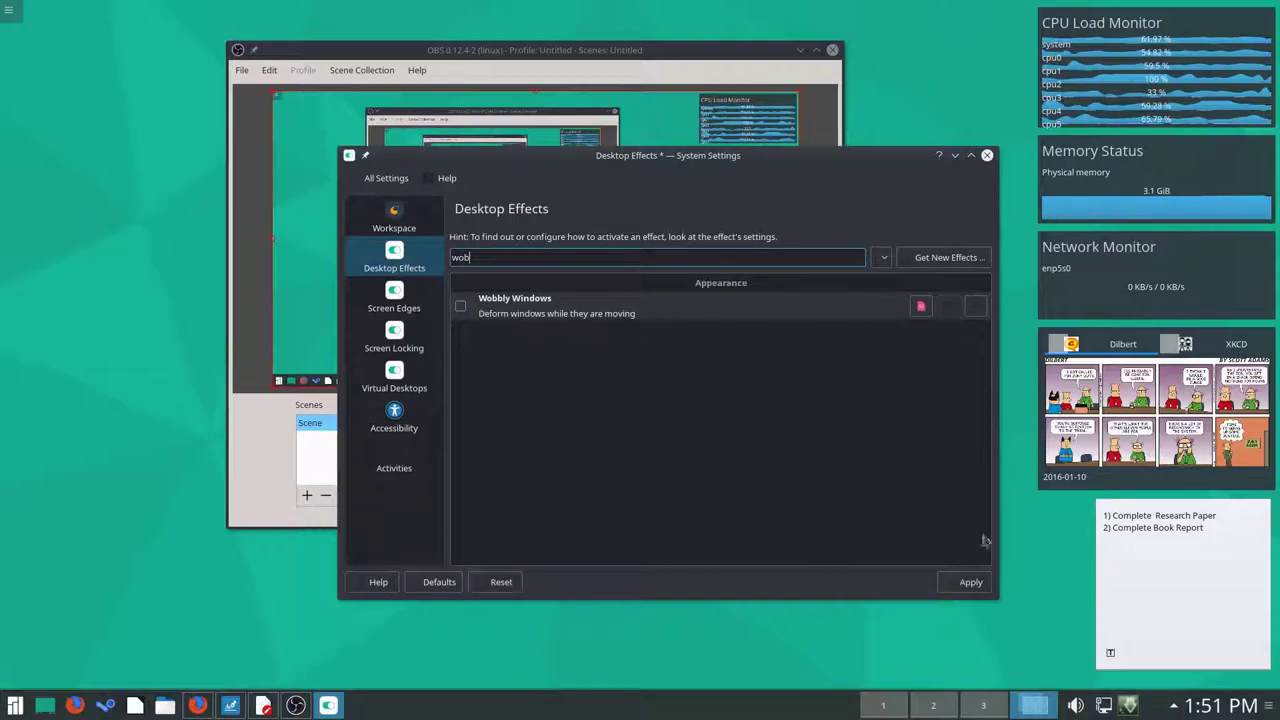
{"action": "left_click", "coordinate": [968, 582]}
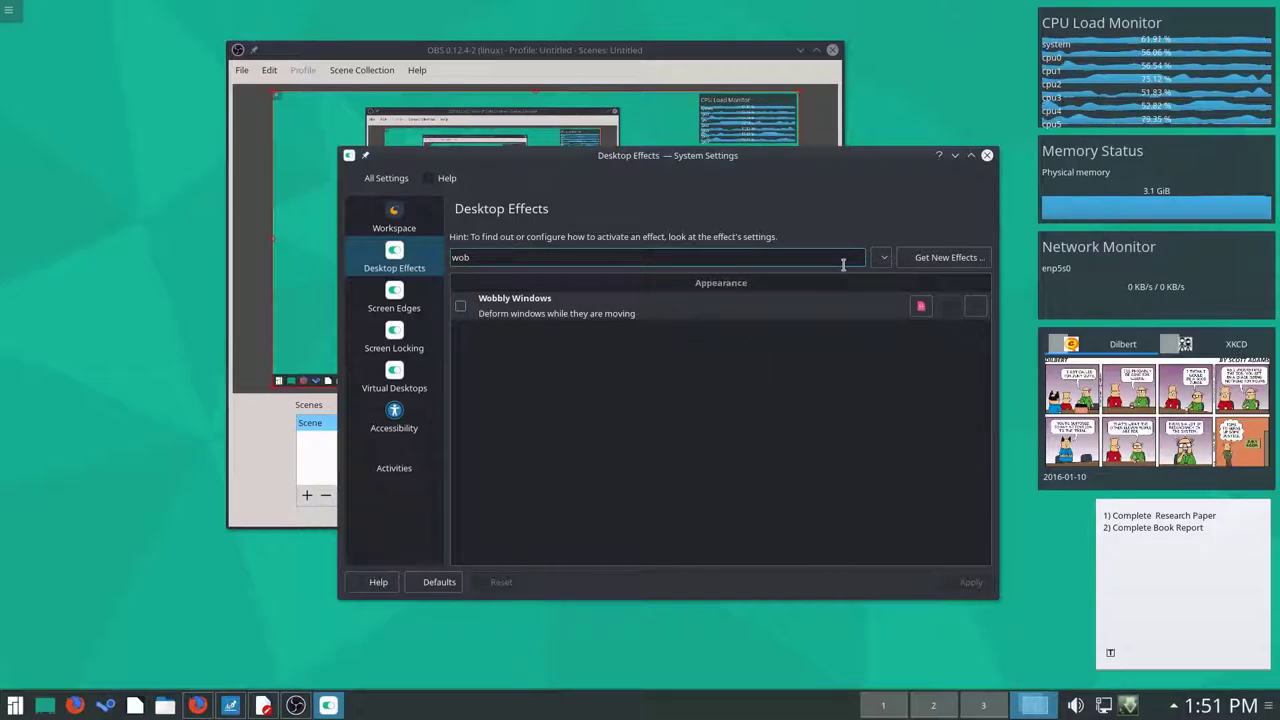
{"action": "left_click_drag", "start_coordinate": [803, 257], "coordinate": [425, 262]}
{"action": "left_click", "coordinate": [509, 258]}
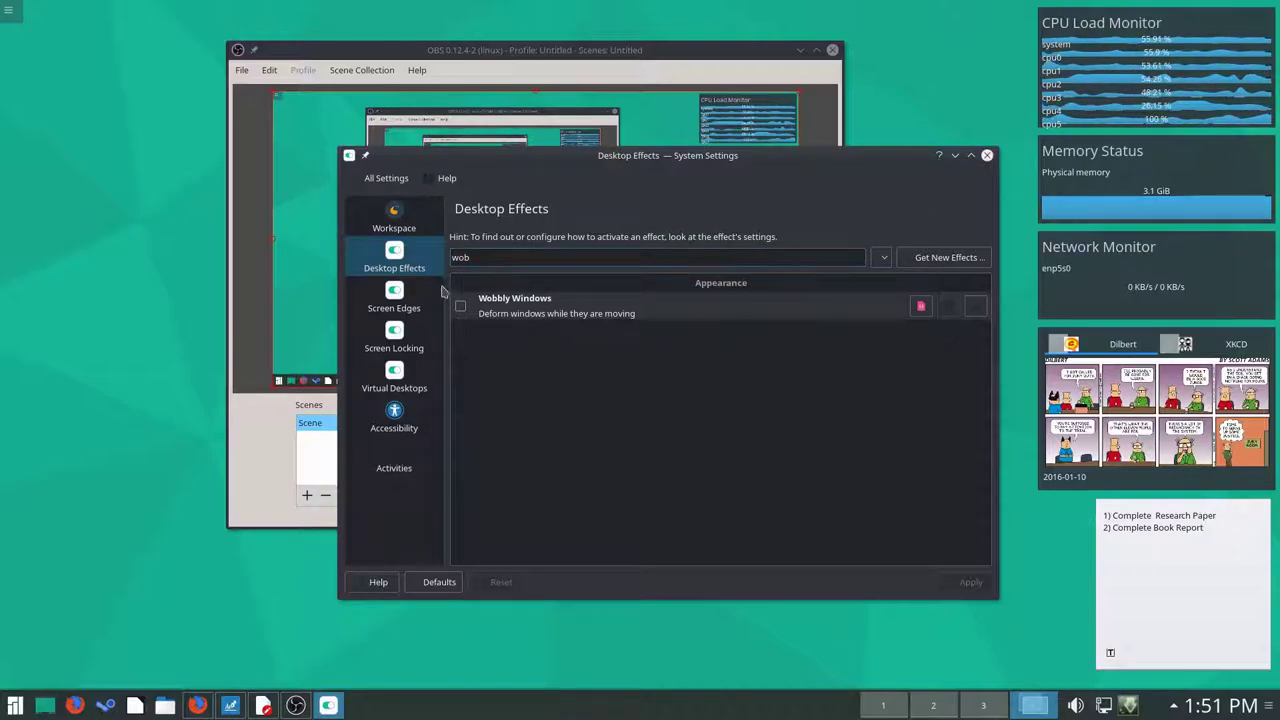
Glance at Screen Edges, close System Settings, and reposition the OBS window
{"action": "left_click", "coordinate": [394, 298]}
{"action": "left_click", "coordinate": [394, 258]}
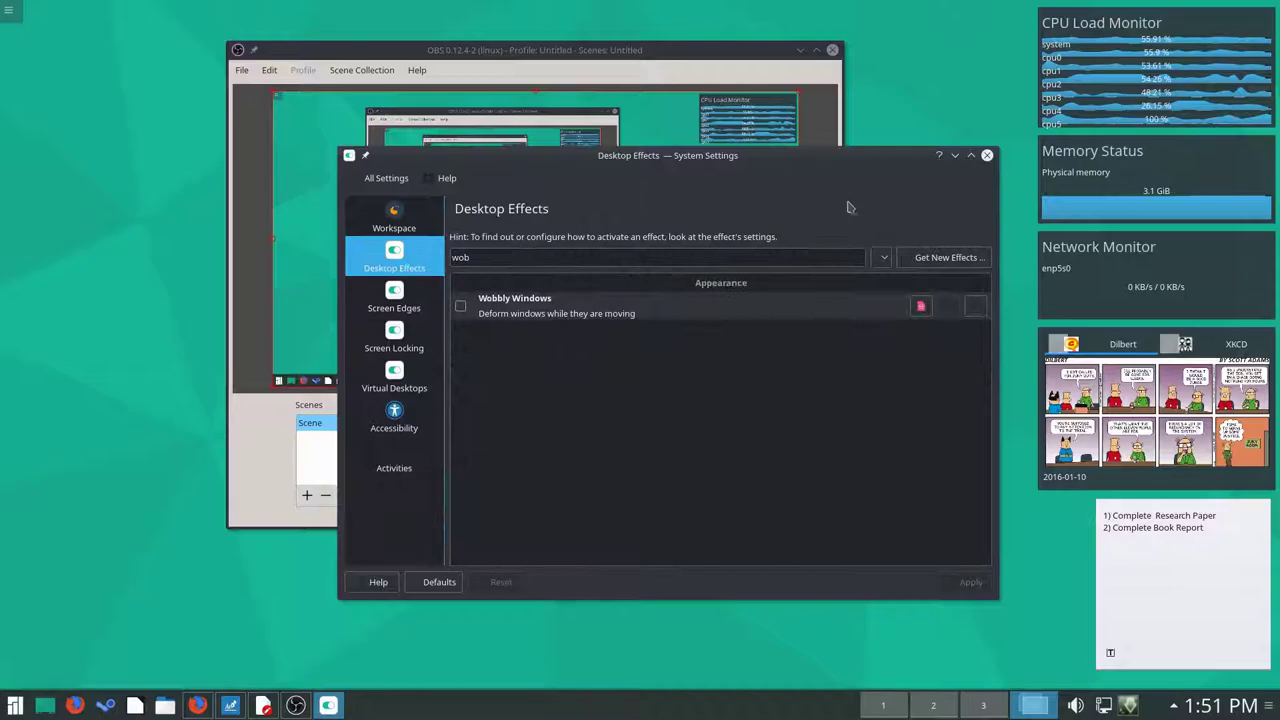
{"action": "left_click", "coordinate": [986, 157]}
{"action": "left_click_drag", "start_coordinate": [686, 48], "coordinate": [505, 173]}
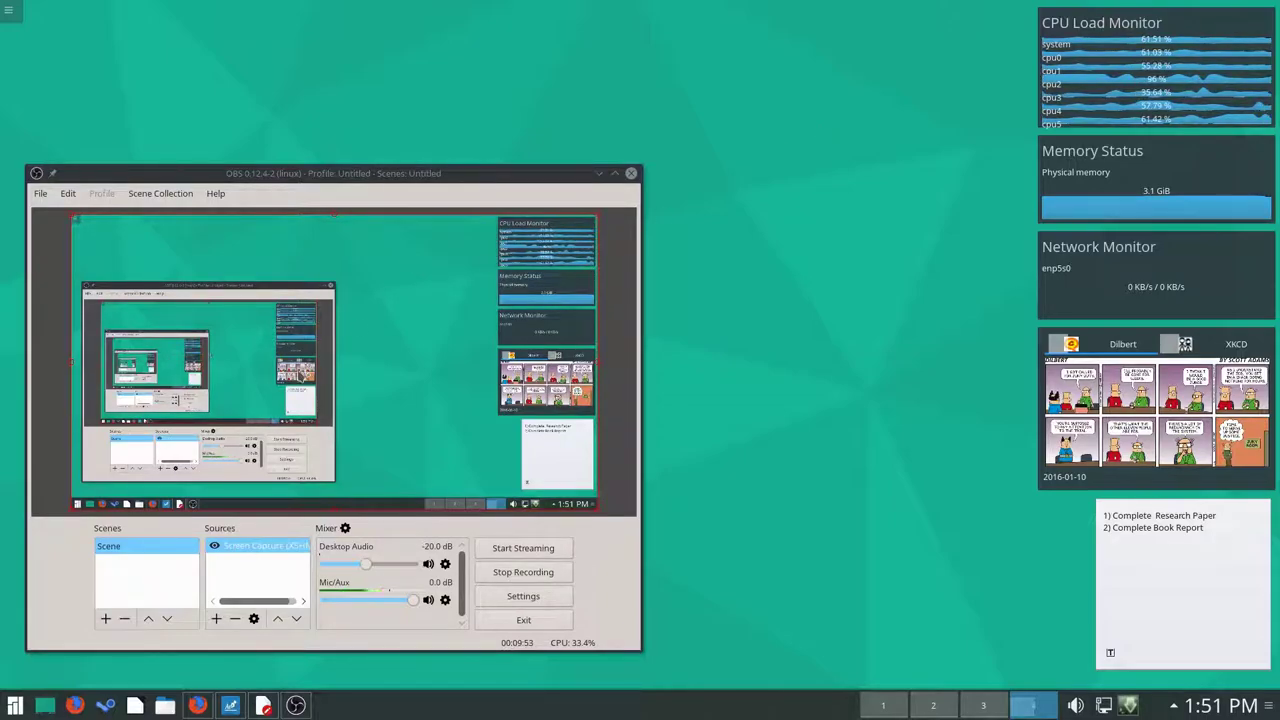
{"action": "left_click_drag", "start_coordinate": [612, 174], "coordinate": [603, 254]}
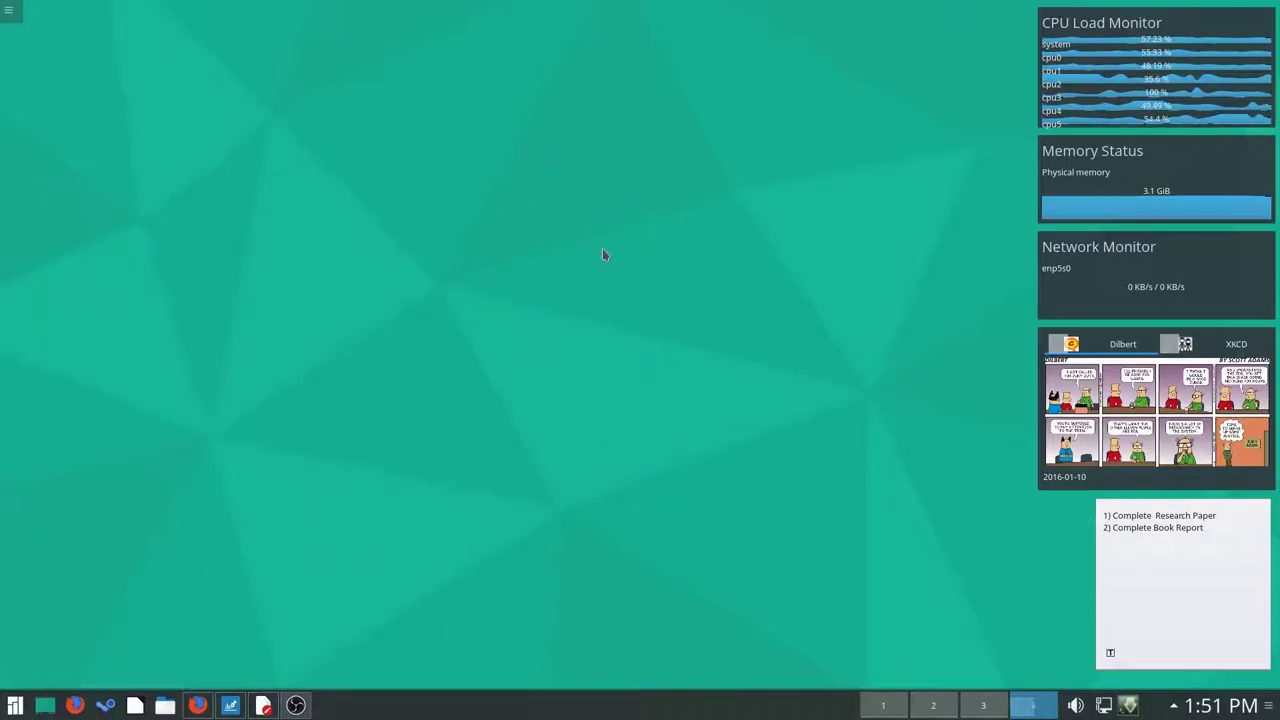
{"action": "right_click", "coordinate": [576, 218]}
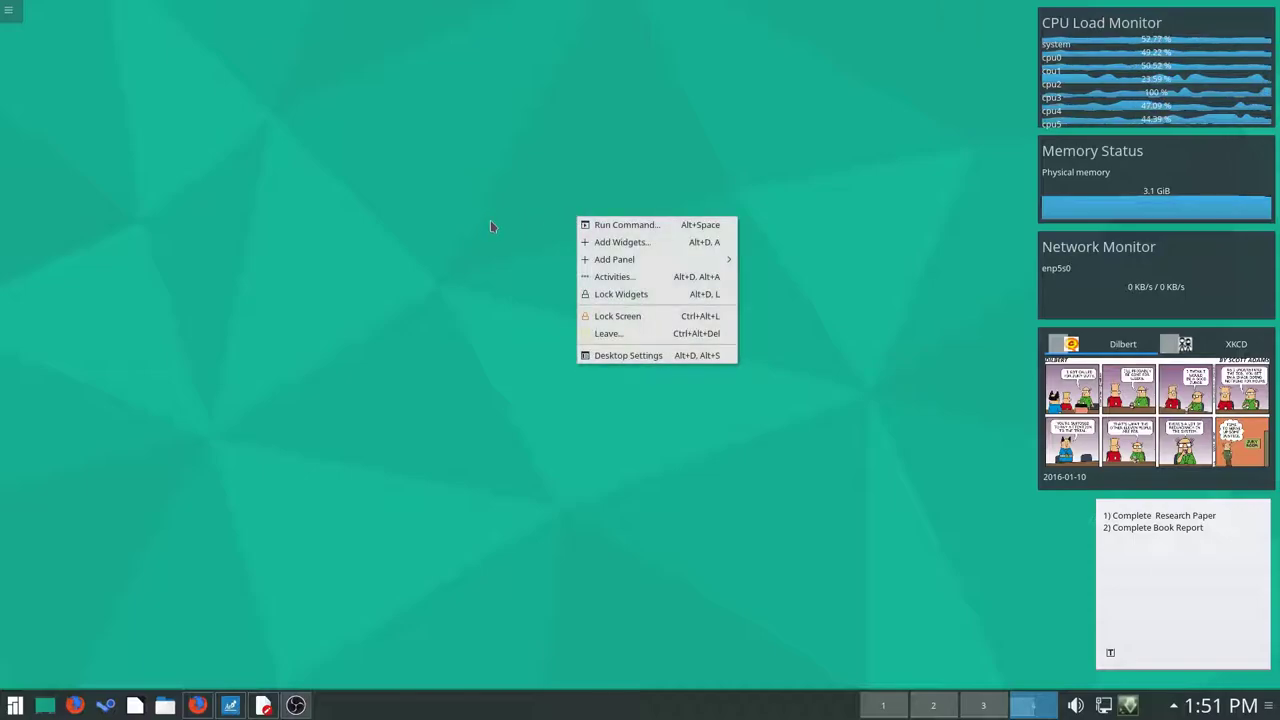
{"action": "left_click", "coordinate": [614, 352]}
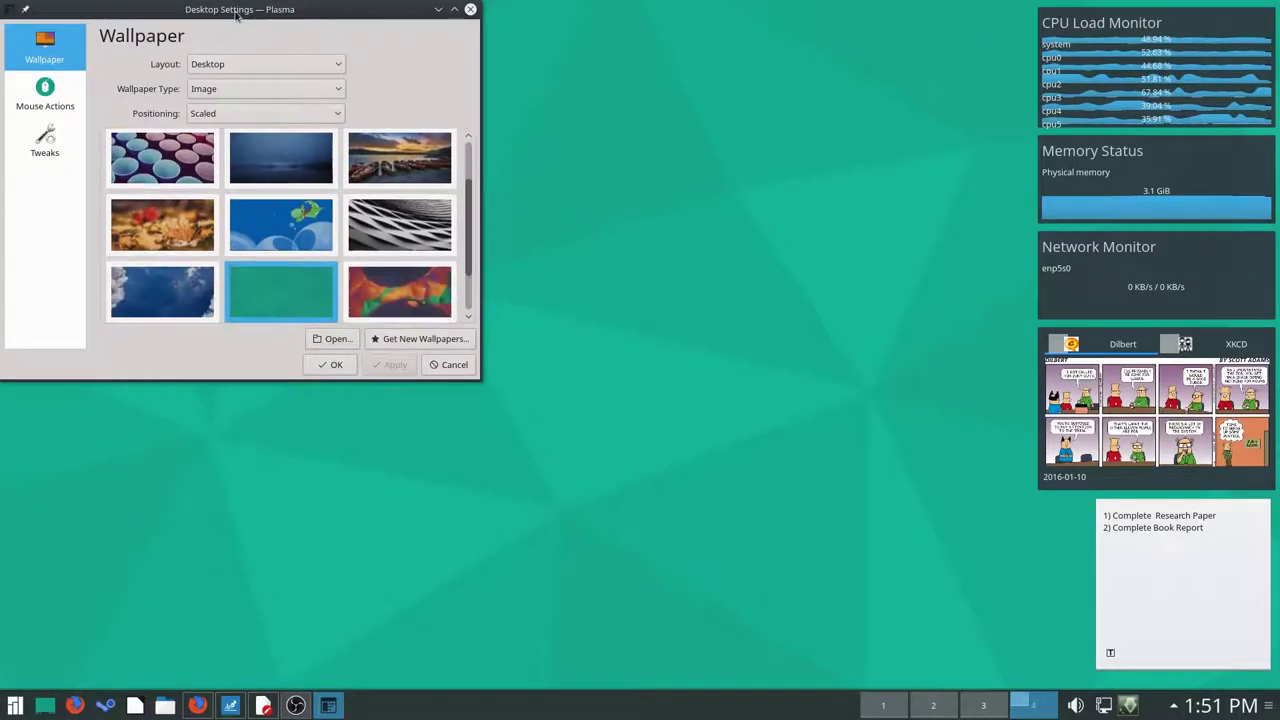
{"action": "scroll", "coordinate": [862, 462], "scroll_direction": "up", "scroll_amount": 3}
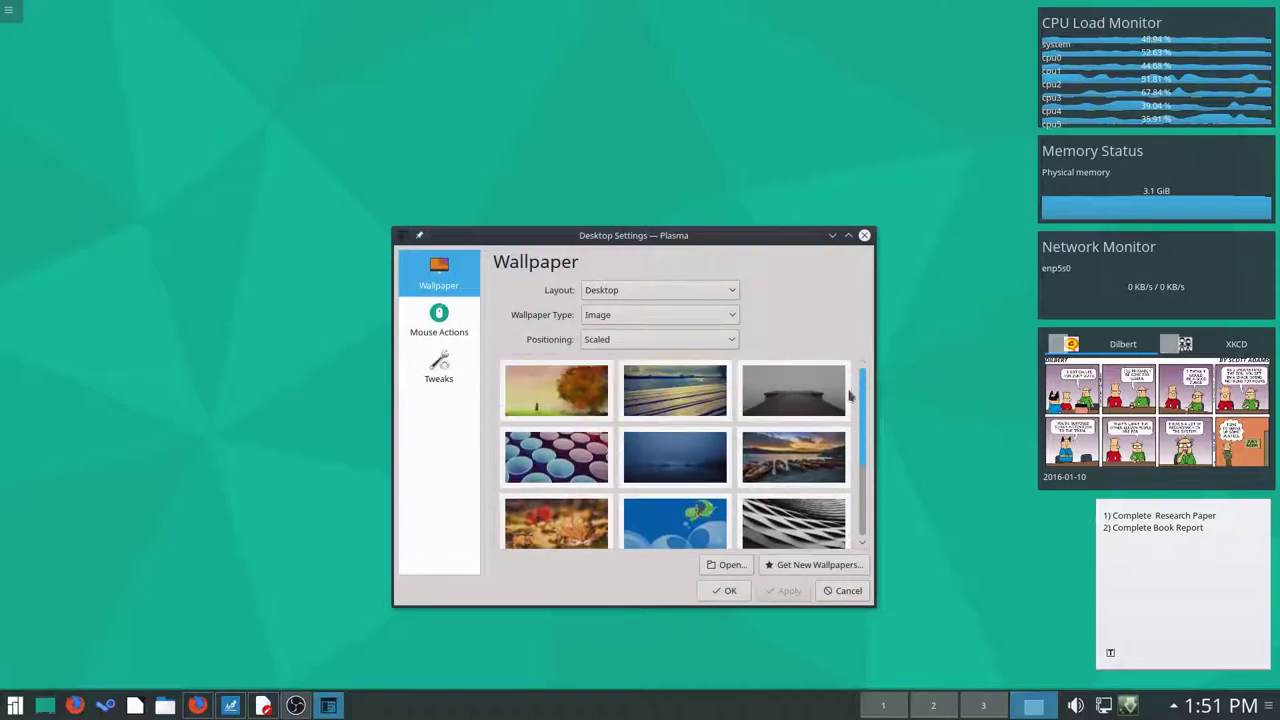
{"action": "left_click", "coordinate": [590, 396]}
{"action": "left_click", "coordinate": [790, 592]}
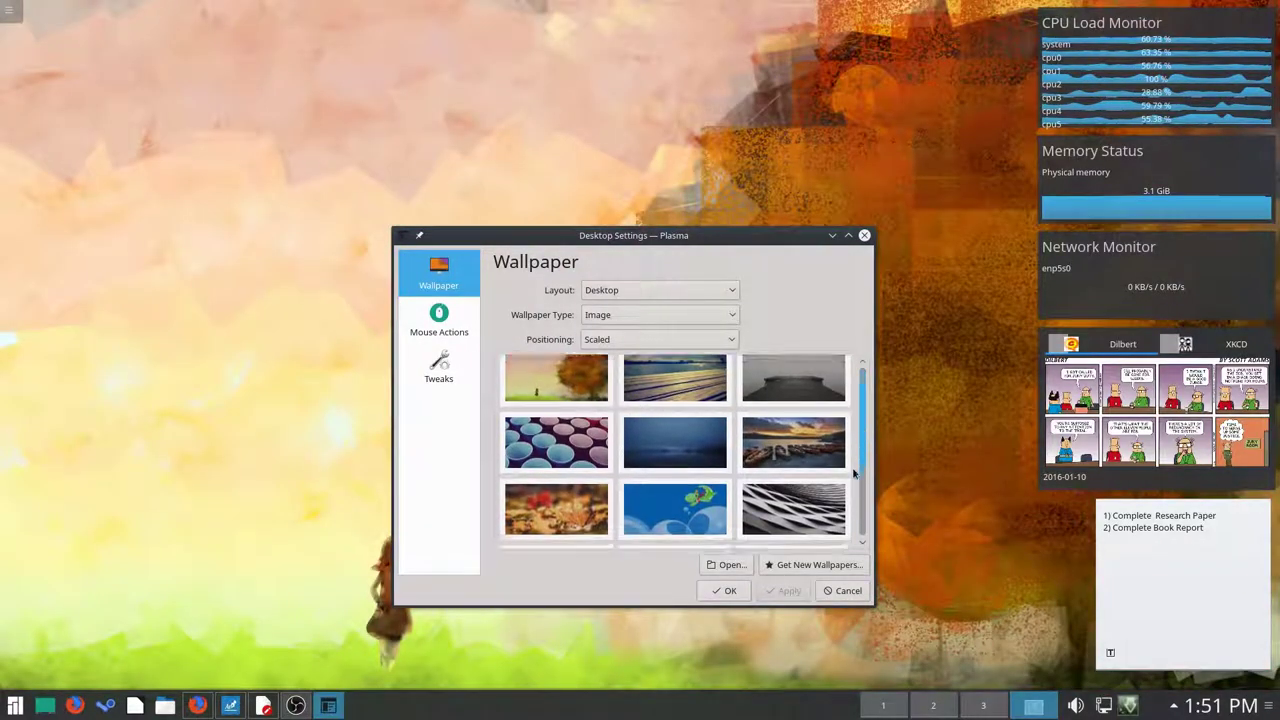
{"action": "left_click", "coordinate": [786, 591]}
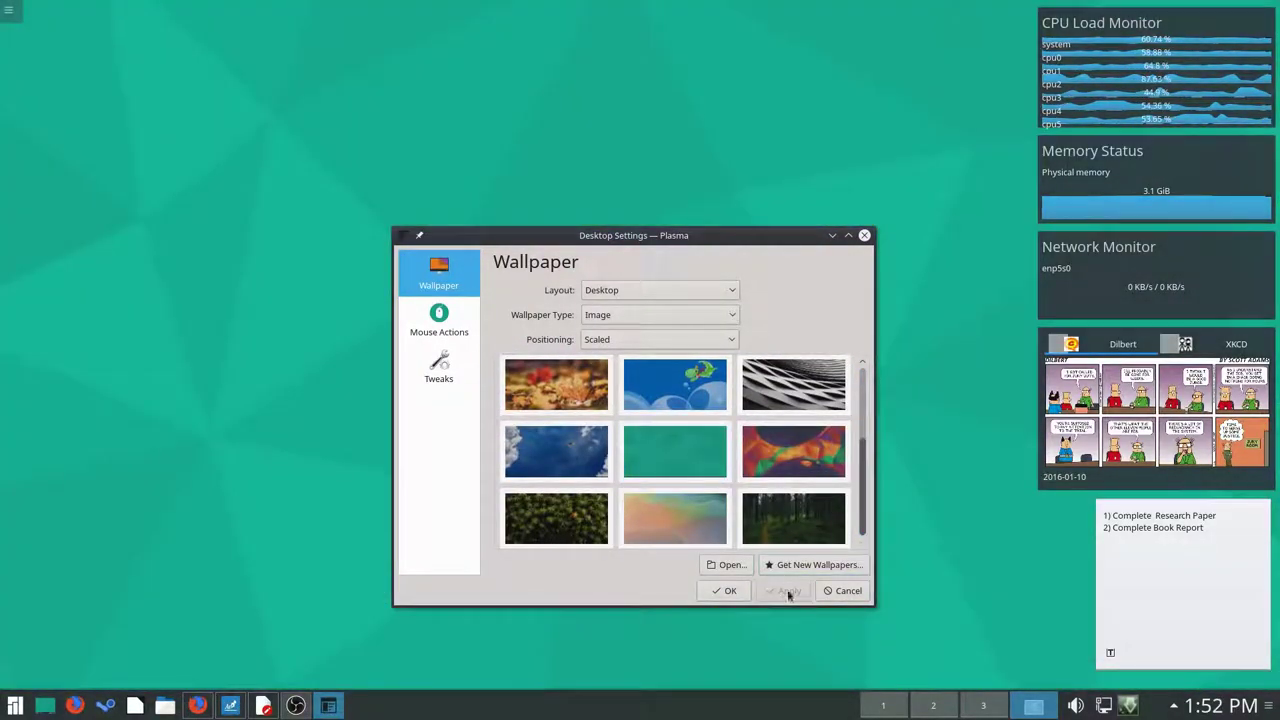
{"action": "left_click", "coordinate": [826, 590]}
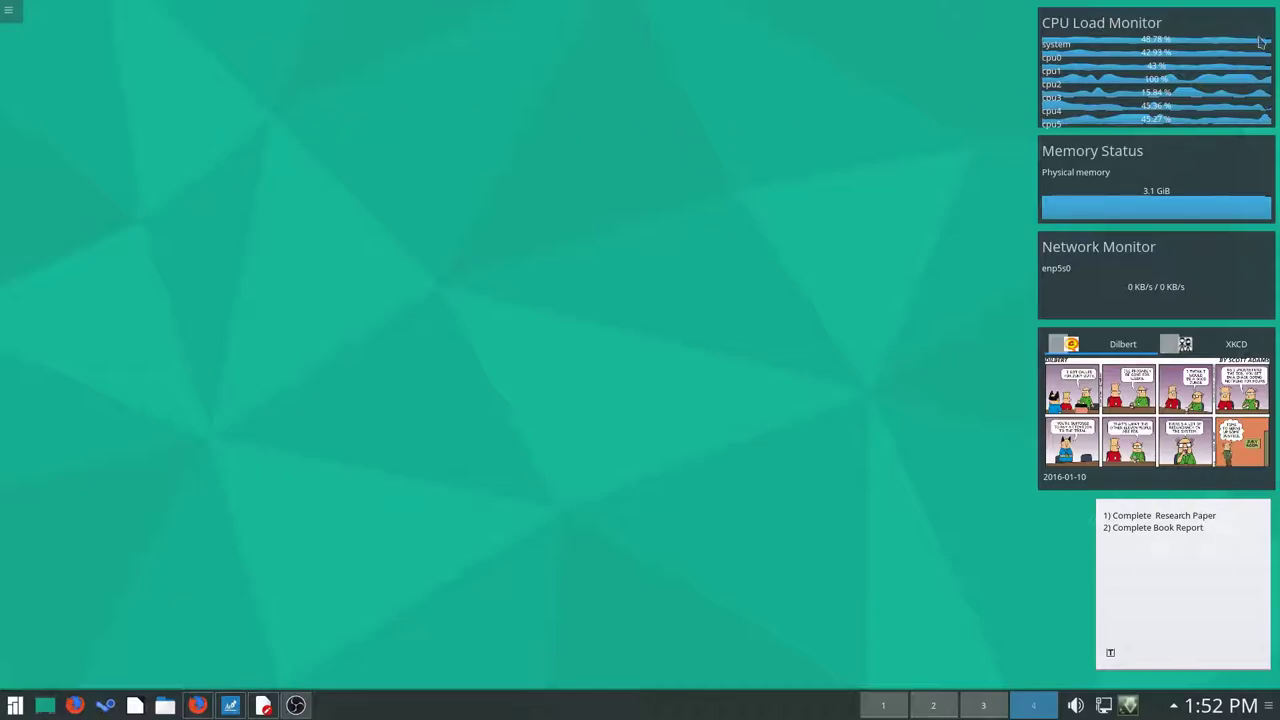
{"action": "left_click_drag", "start_coordinate": [1250, 45], "coordinate": [773, 185]}
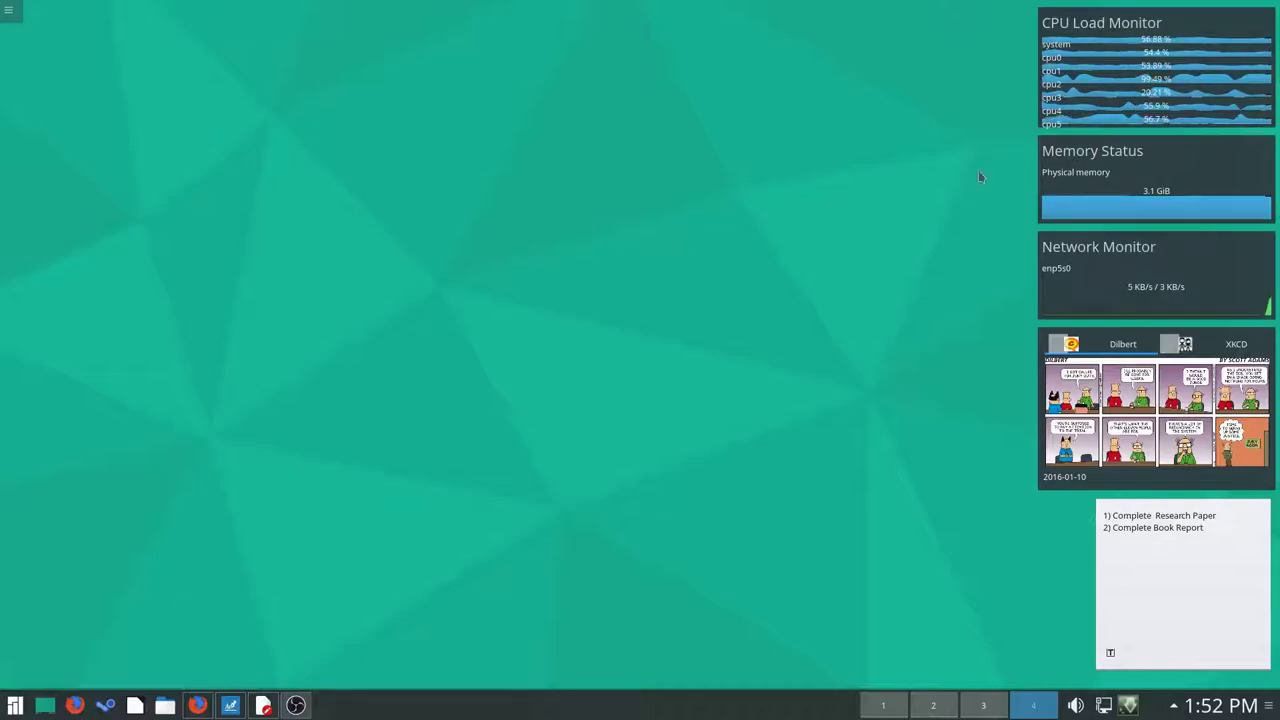
{"action": "left_click", "coordinate": [1168, 346]}
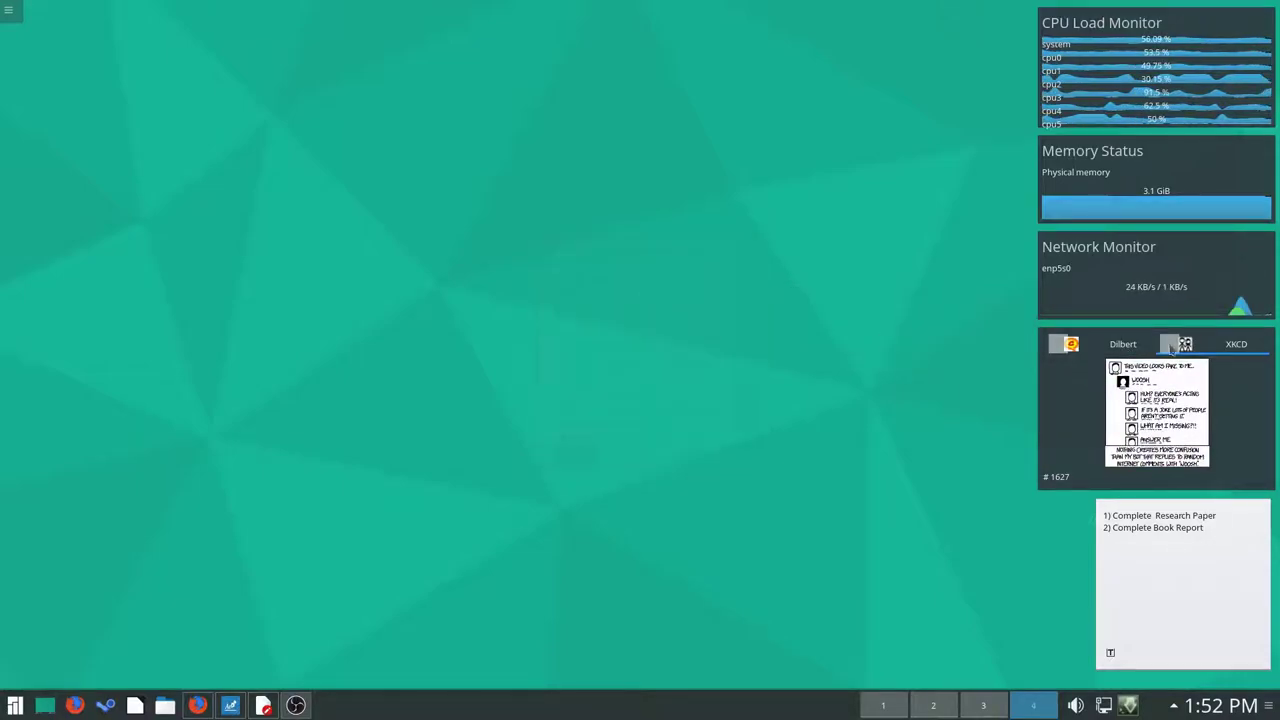
{"action": "left_click", "coordinate": [1110, 344]}
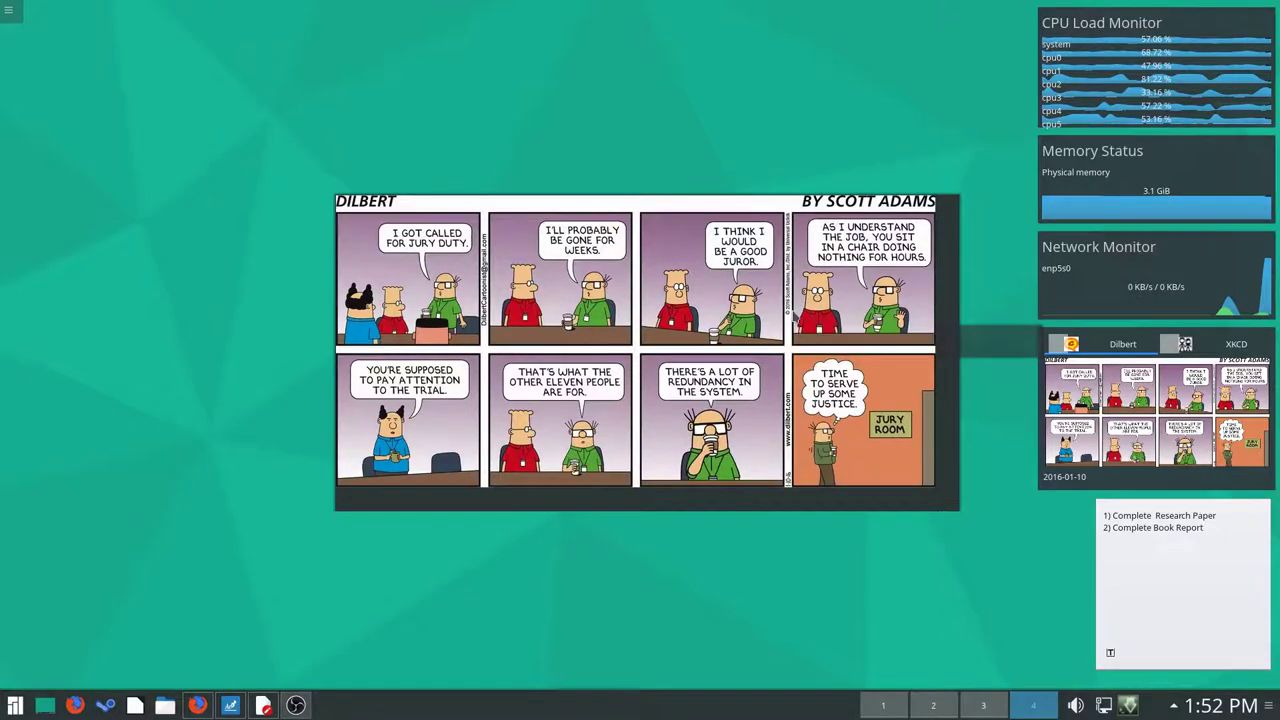
{"action": "left_click", "coordinate": [1168, 347]}
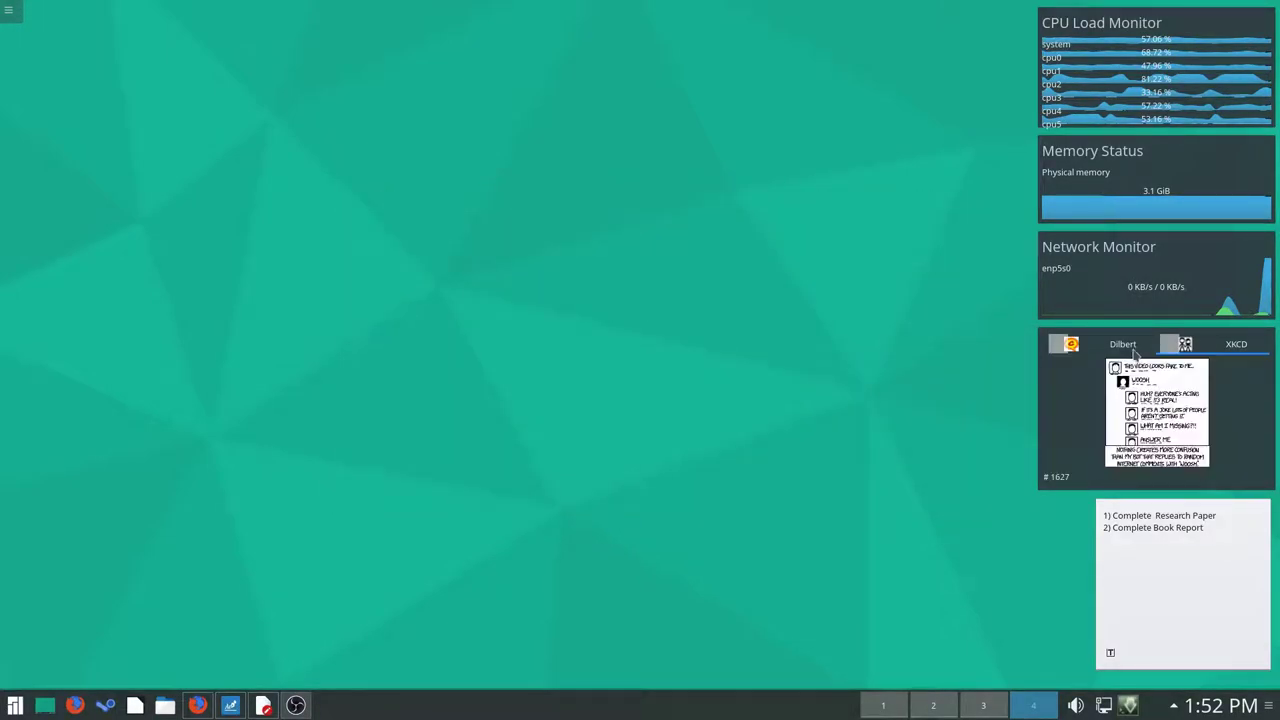
{"action": "left_click", "coordinate": [1106, 344]}
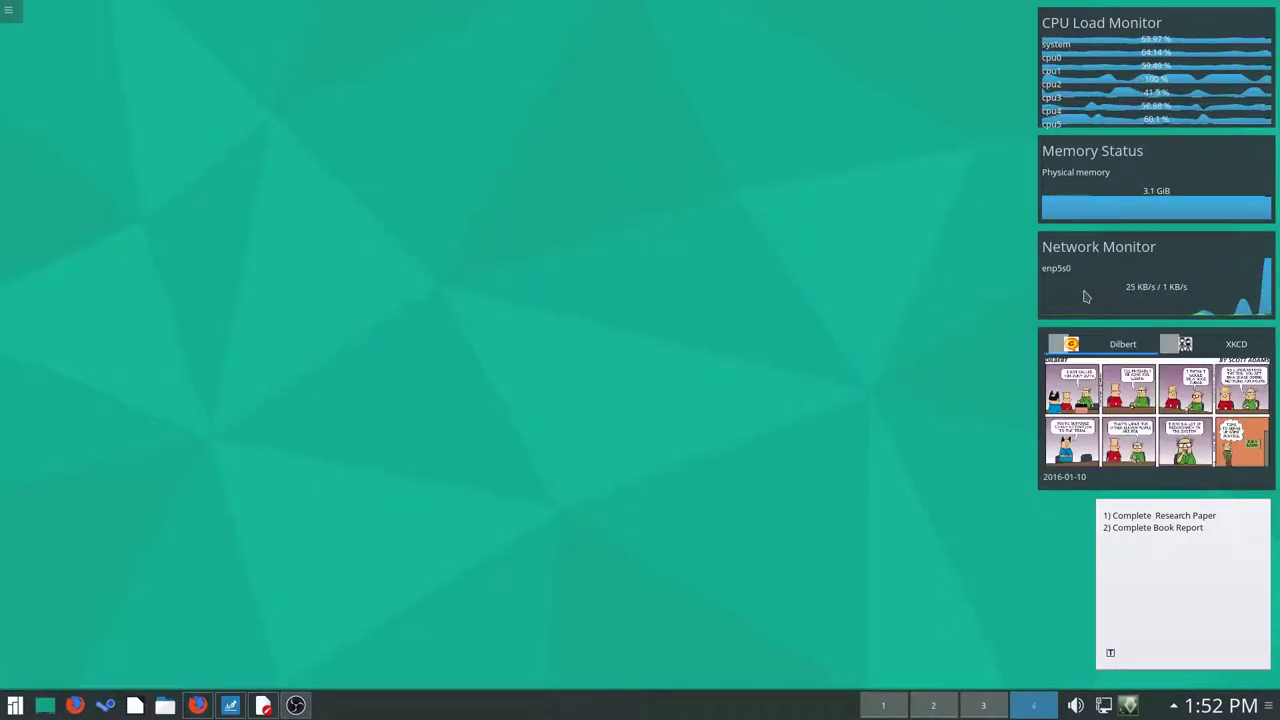
{"action": "mouse_move", "coordinate": [1087, 296]}
{"action": "left_mouse_down"}
{"action": "mouse_move", "coordinate": [1049, 289]}
{"action": "mouse_move", "coordinate": [1083, 289]}
{"action": "left_mouse_up"}
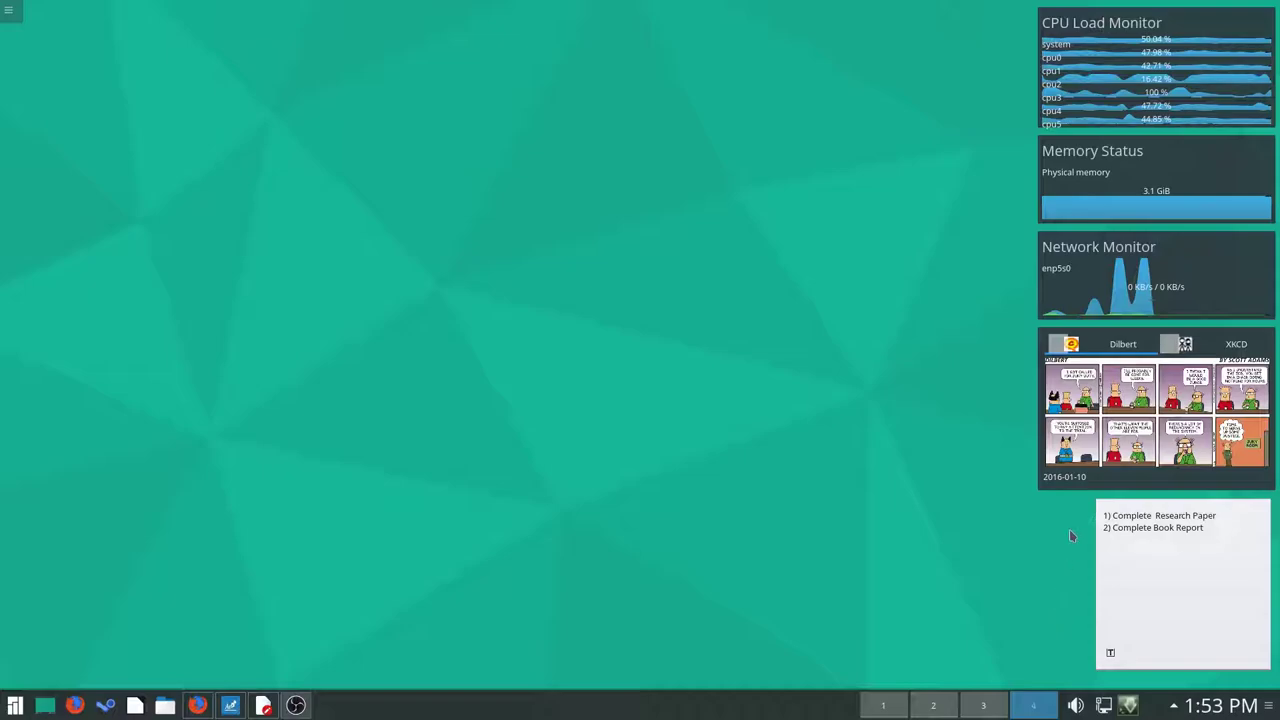
{"action": "key", "text": "F12"}
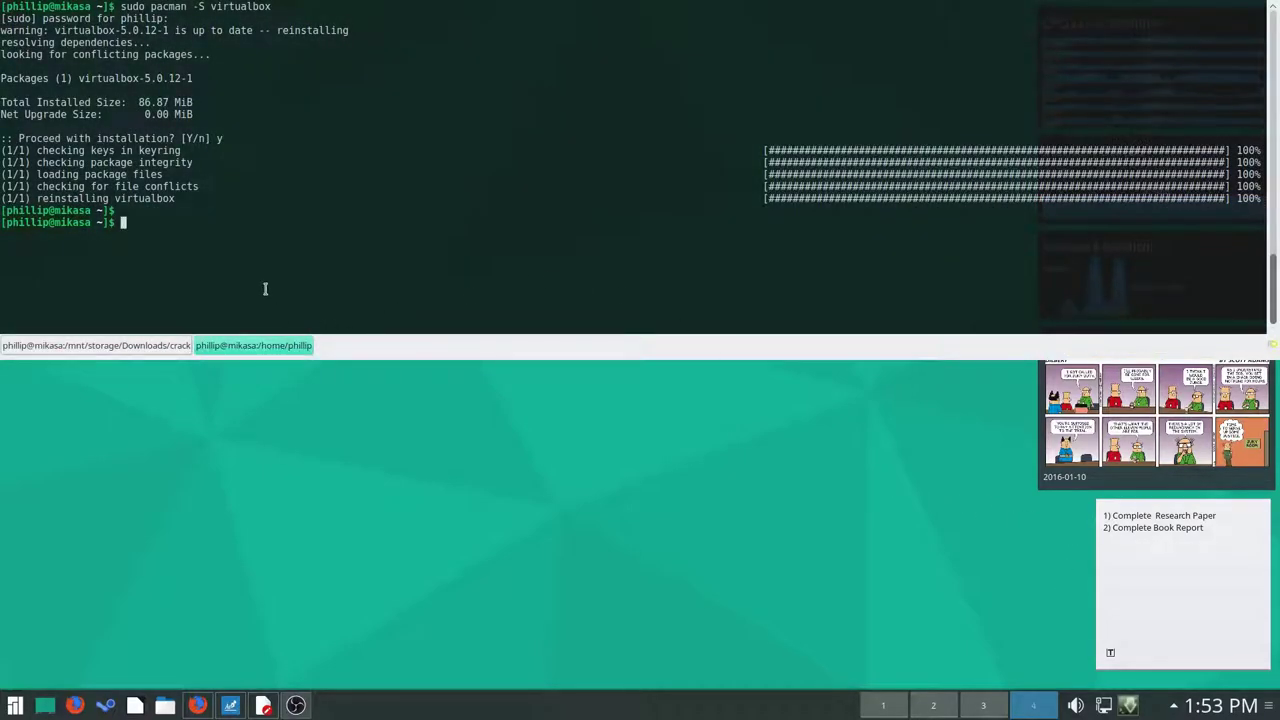
Clear the terminal and run 'yaourt redshift' to search for redshift packages
{"action": "type", "text": "clear"}
{"action": "key", "text": "Return"}
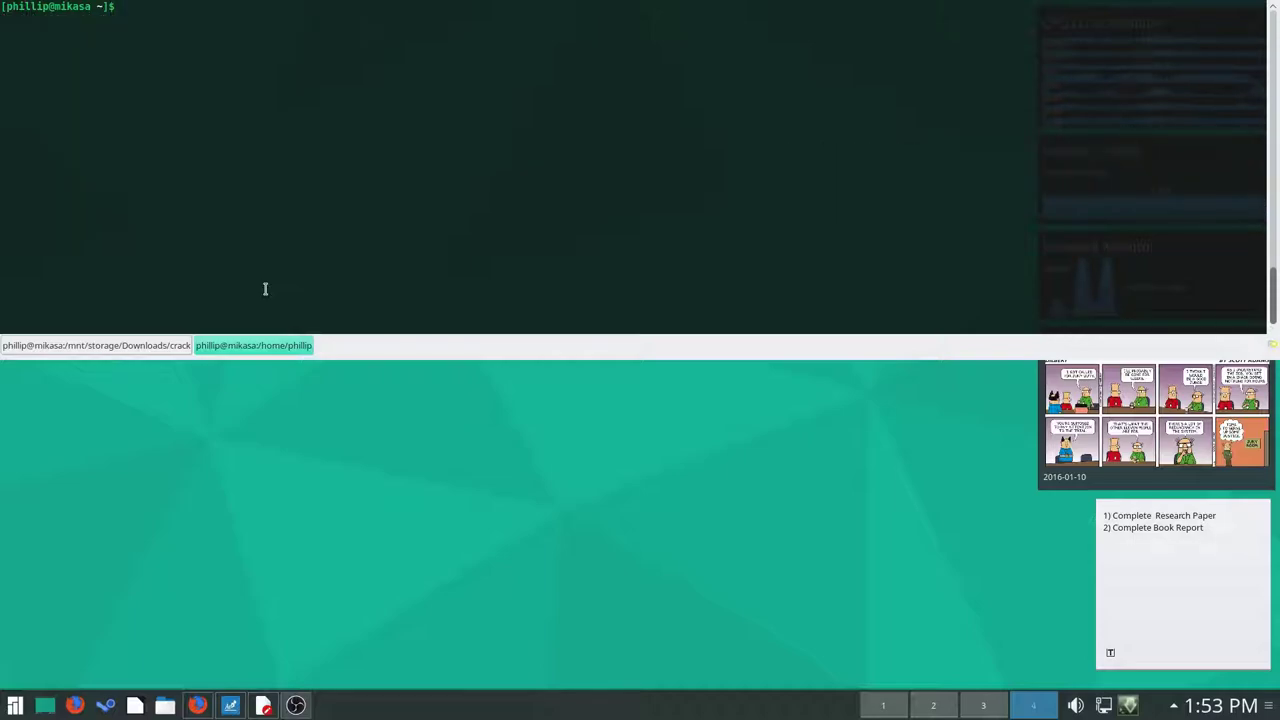
{"action": "type", "text": "yaour"}
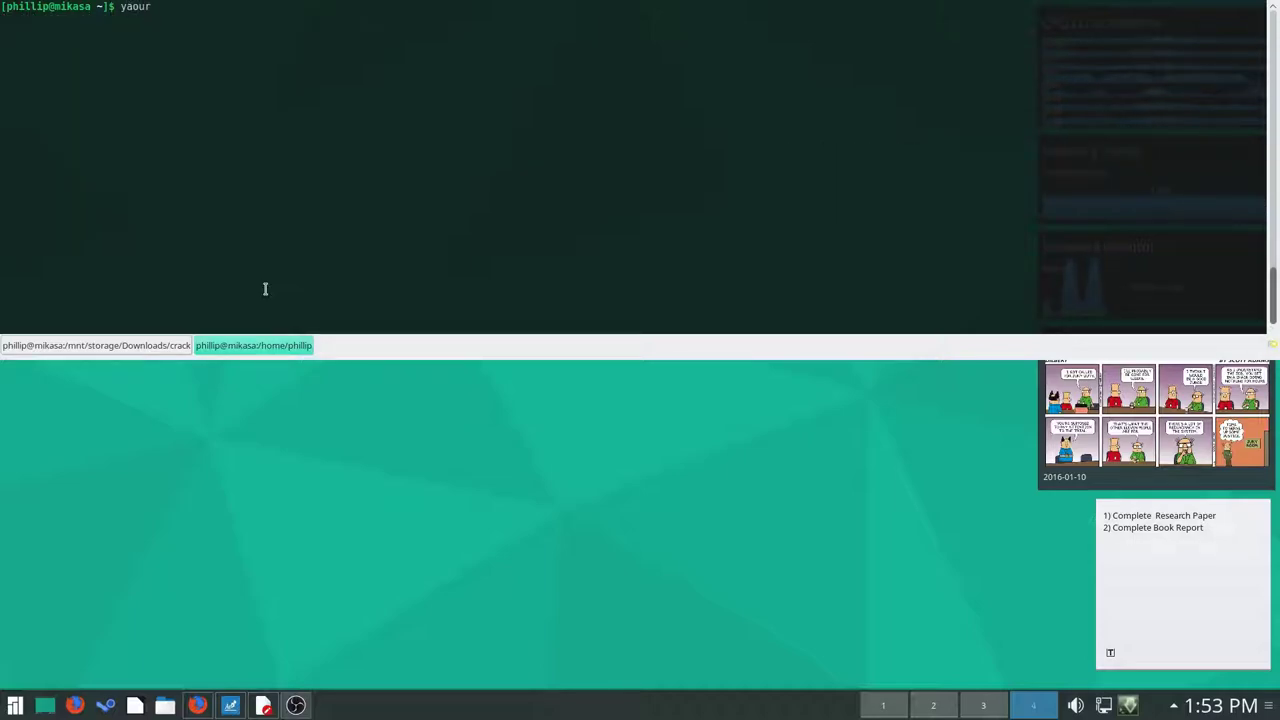
{"action": "type", "text": "t"}
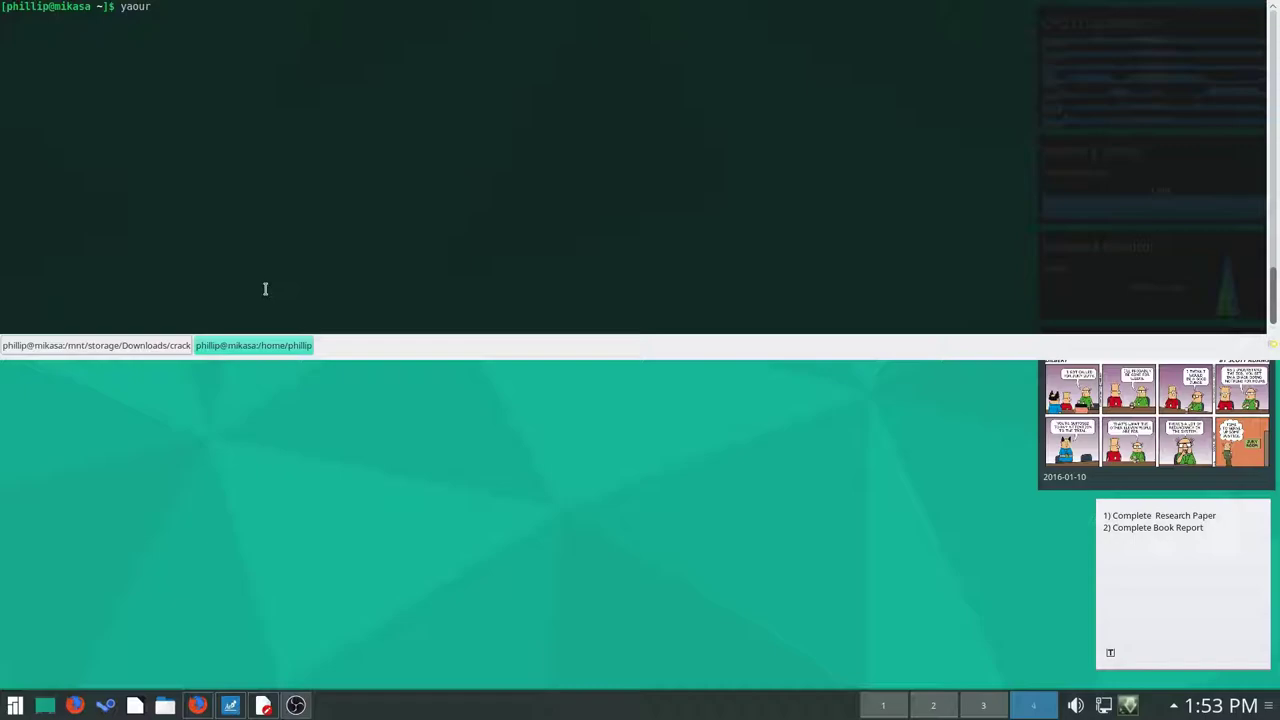
{"action": "type", "text": "redshift"}
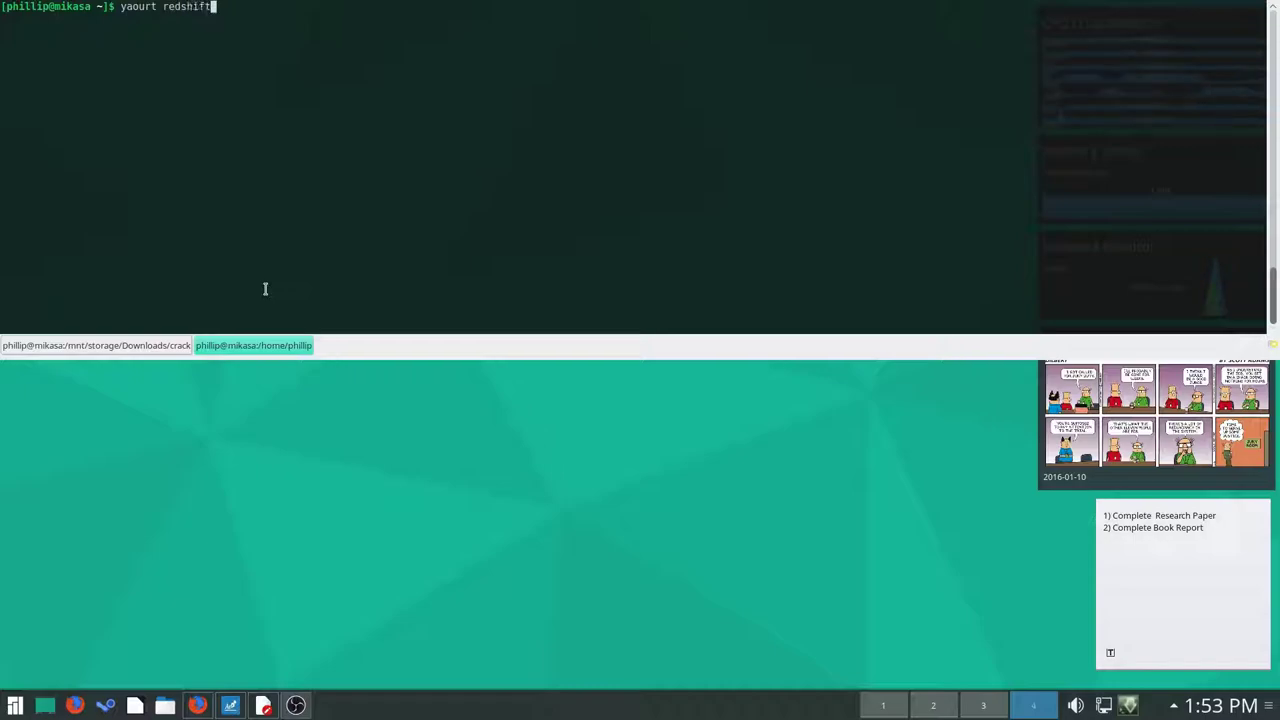
{"action": "key", "text": "Return"}
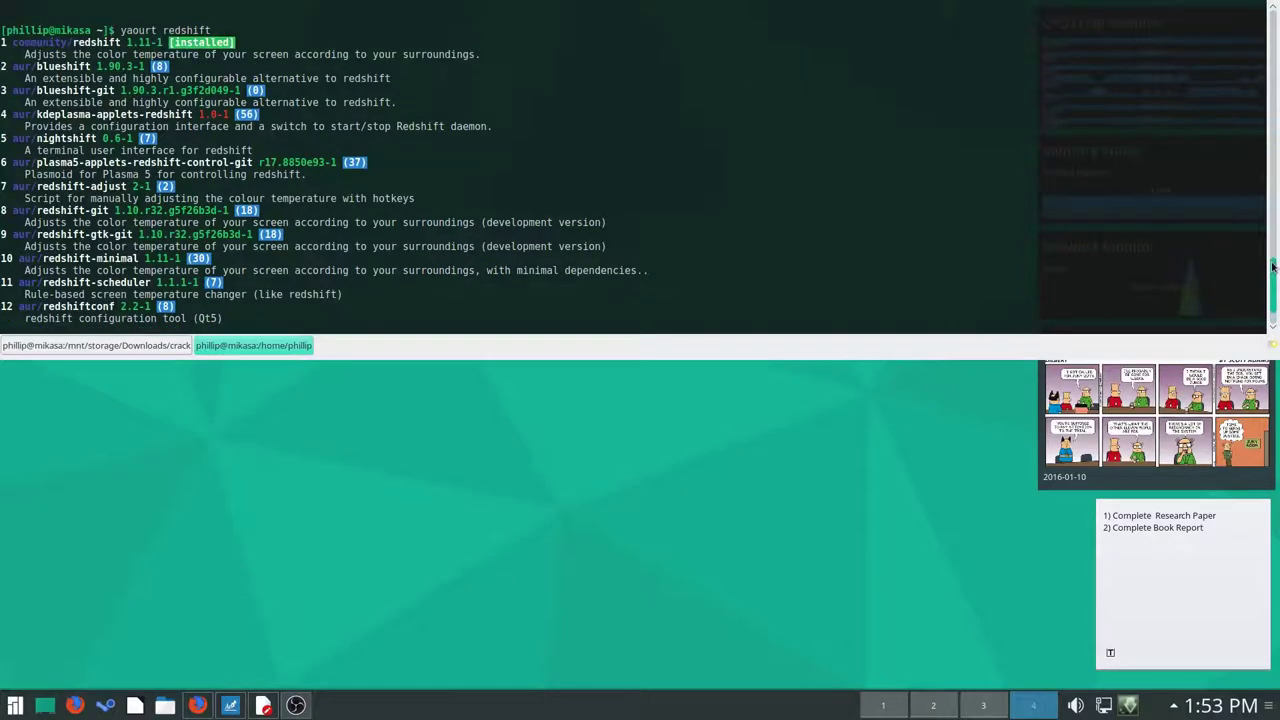
Scroll the redshift results, cancel without installing, clear the screen, and hide Yakuake
{"action": "scroll", "coordinate": [1273, 266], "scroll_direction": "up", "scroll_amount": 1}
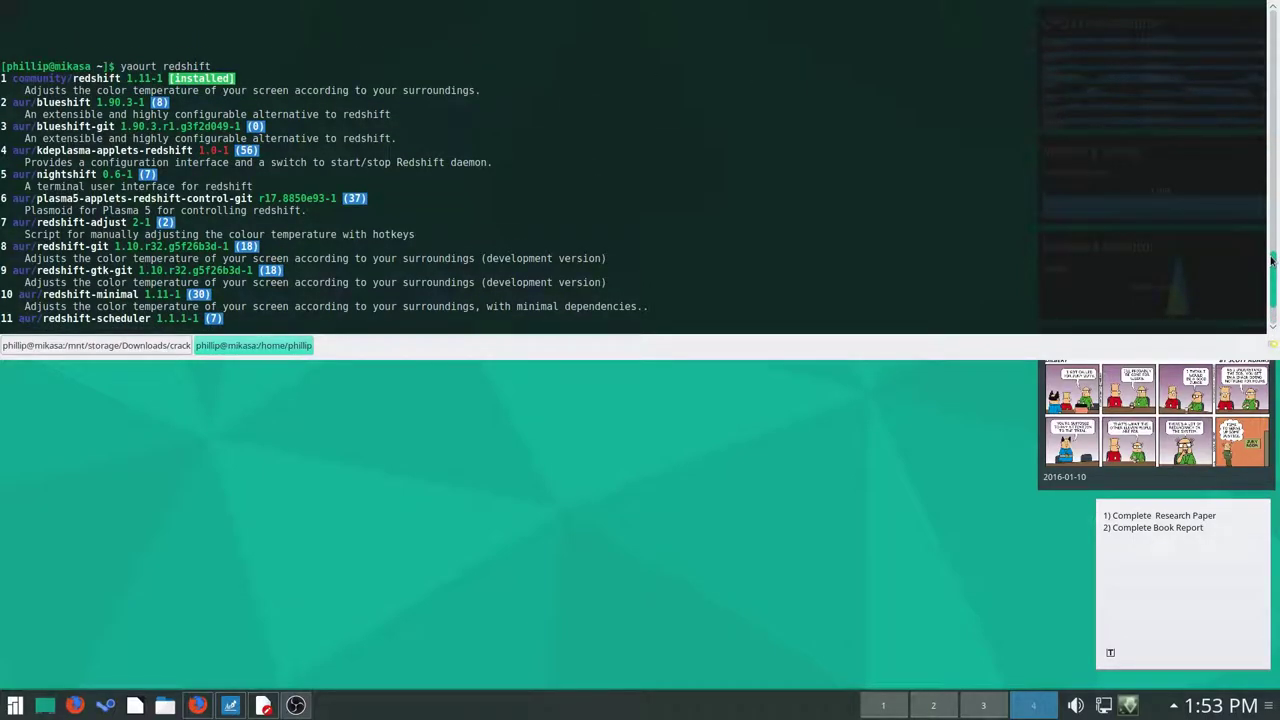
{"action": "scroll", "coordinate": [1272, 262], "scroll_direction": "down", "scroll_amount": 1}
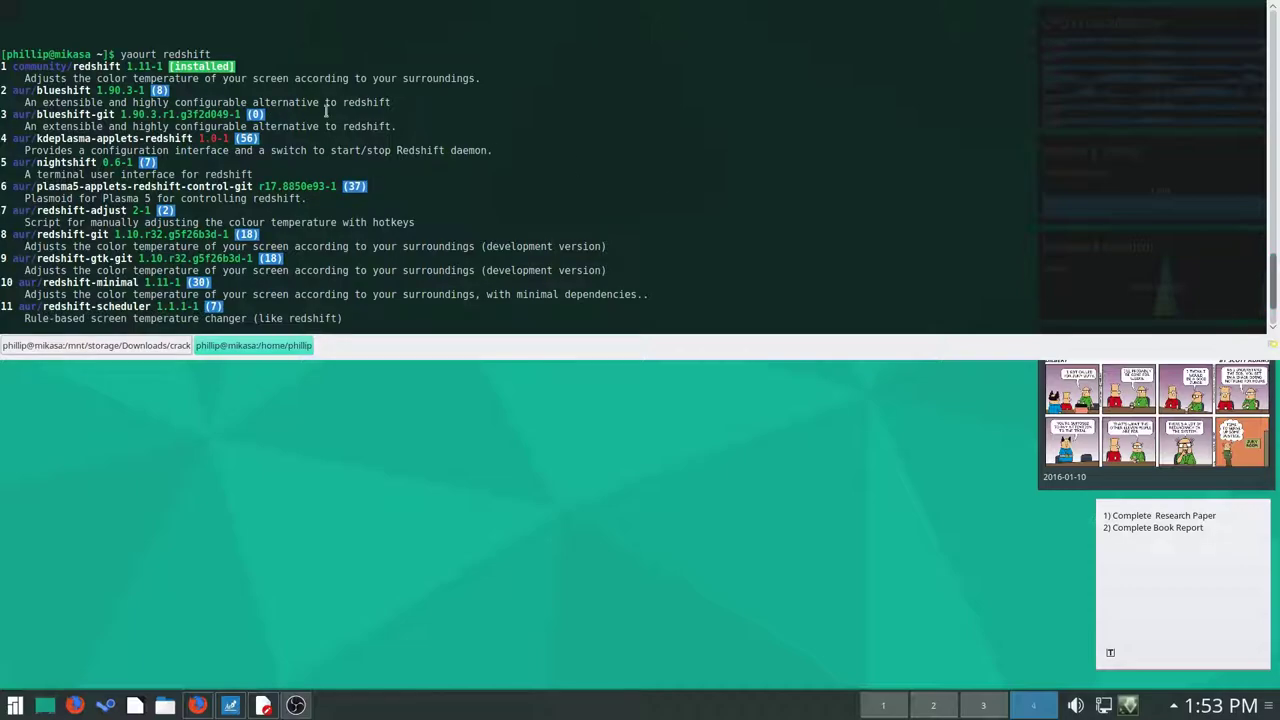
{"action": "scroll", "coordinate": [1273, 266], "scroll_direction": "down", "scroll_amount": 3}
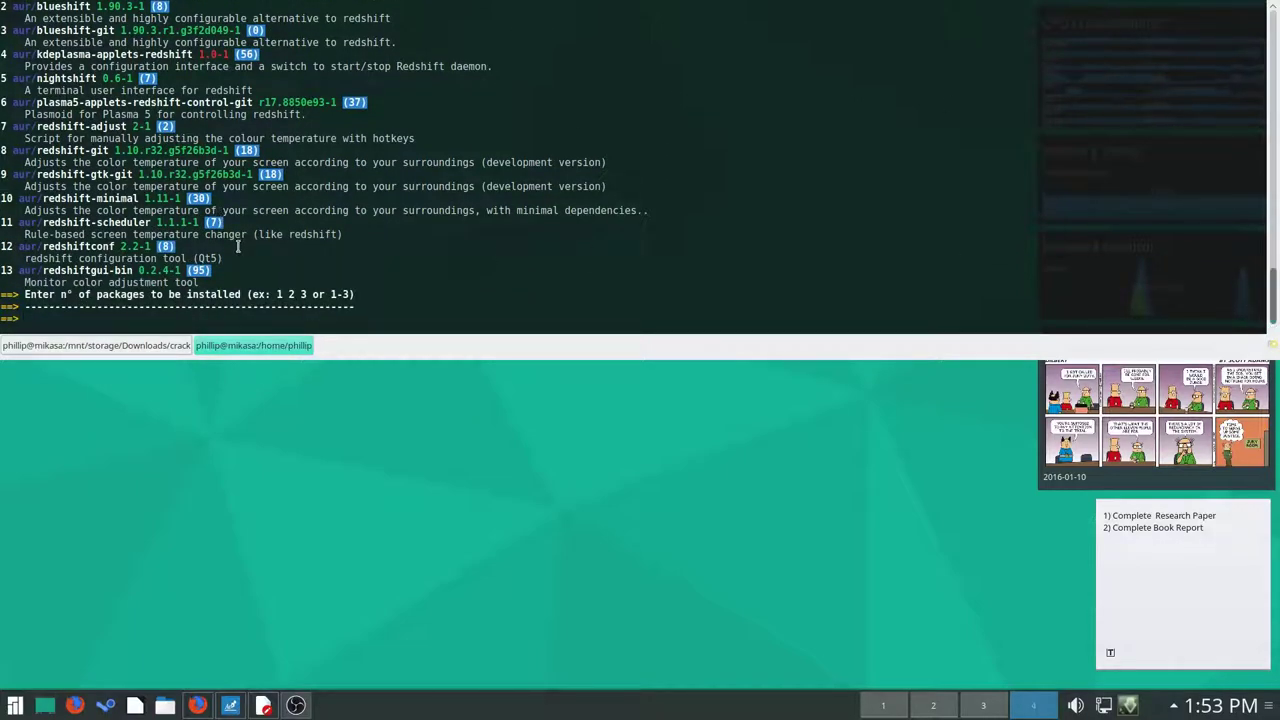
{"action": "key", "text": "ctrl+c"}
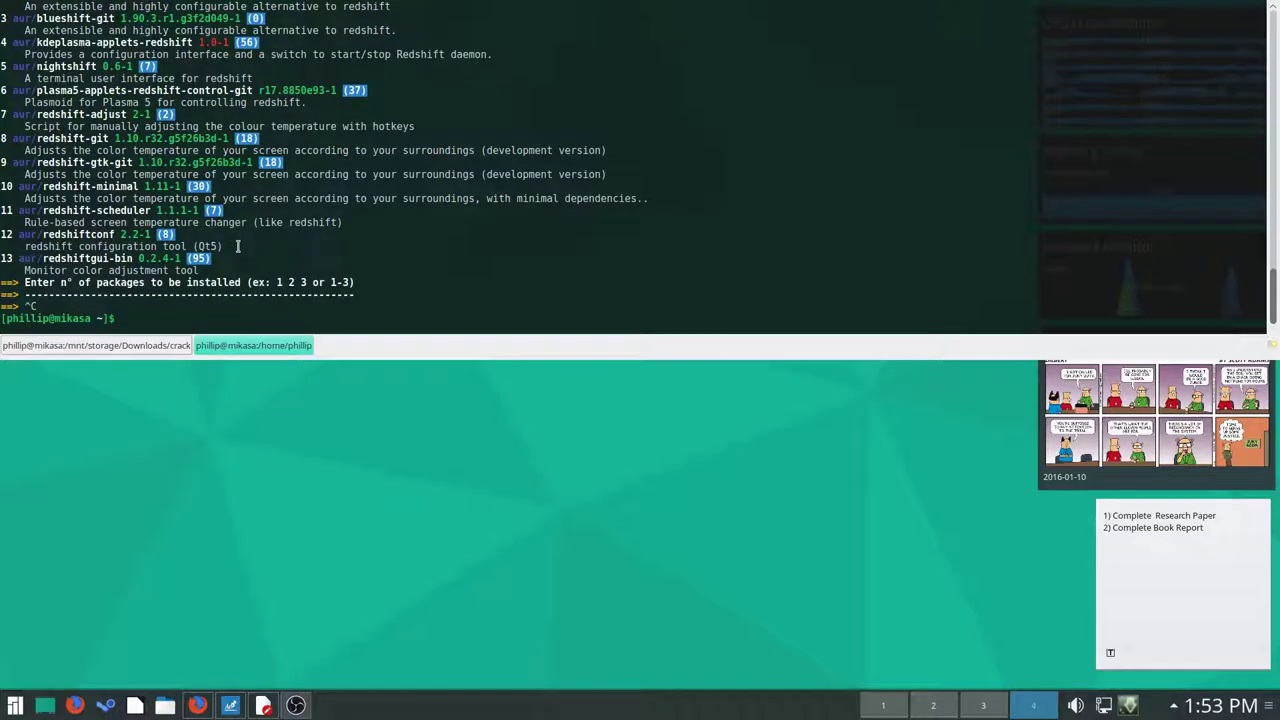
{"action": "key", "text": "ctrl+l"}
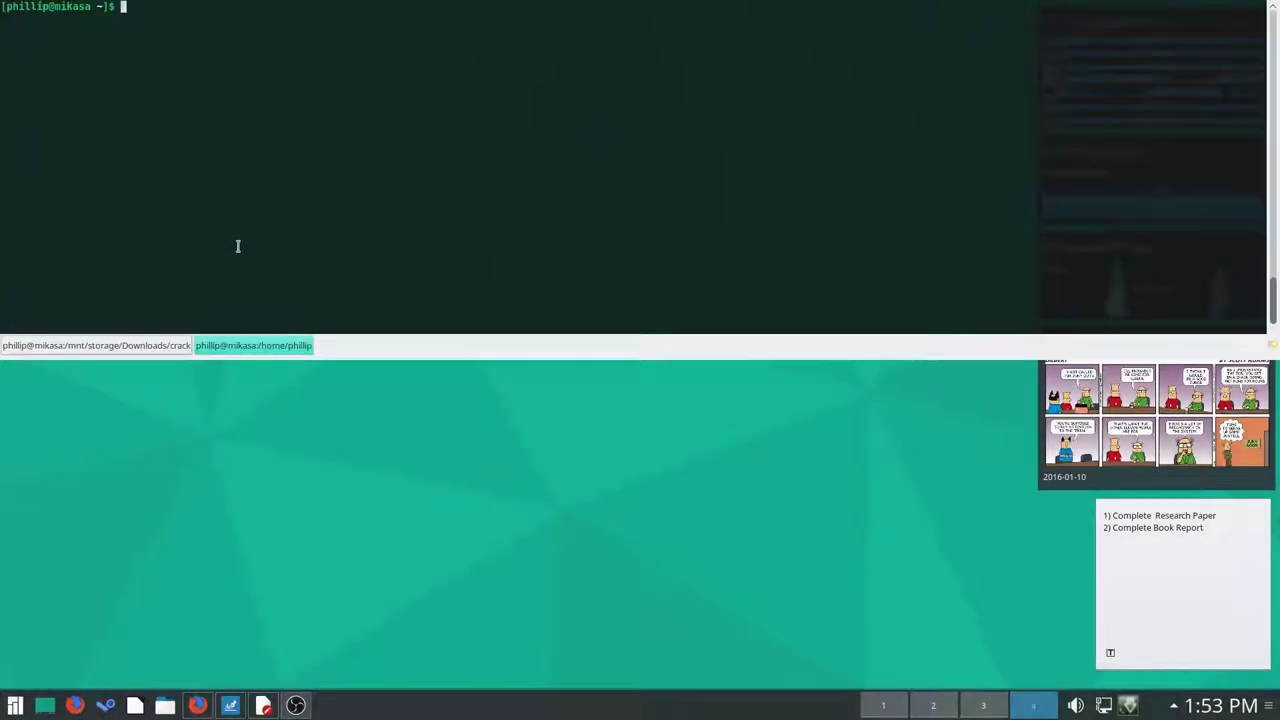
{"action": "key", "text": "F12"}
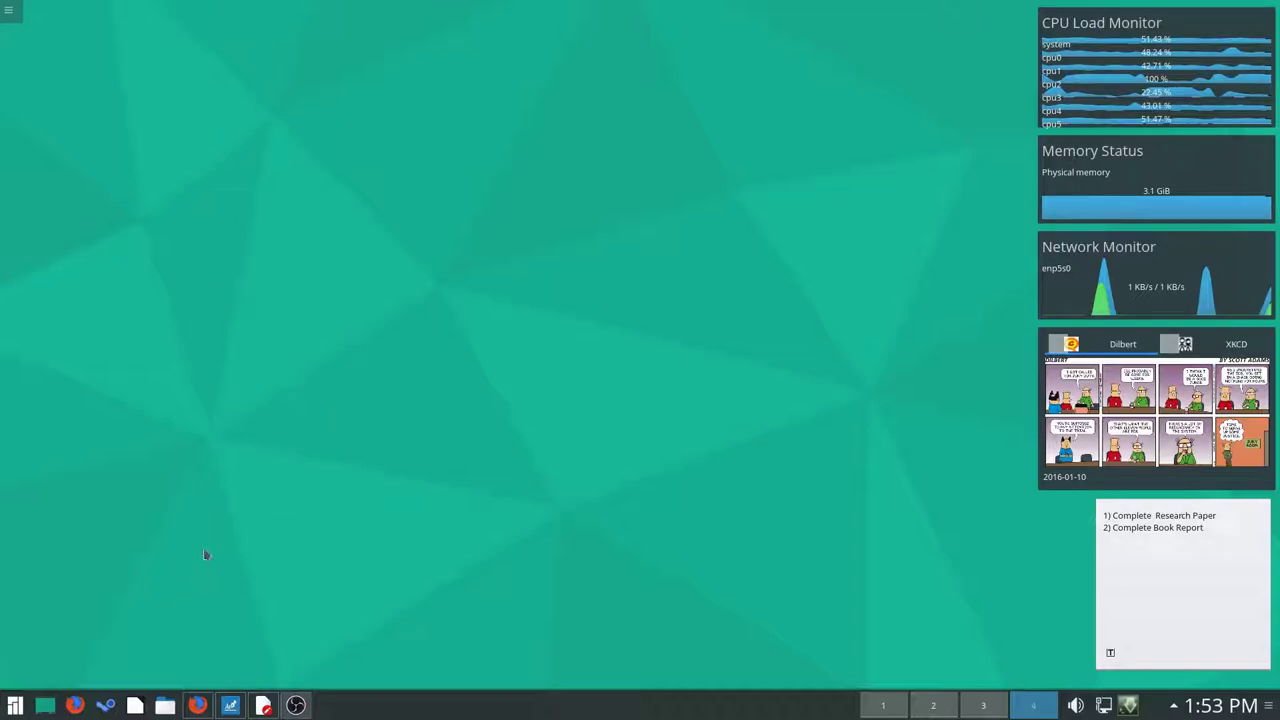
{"action": "left_click", "coordinate": [297, 706]}
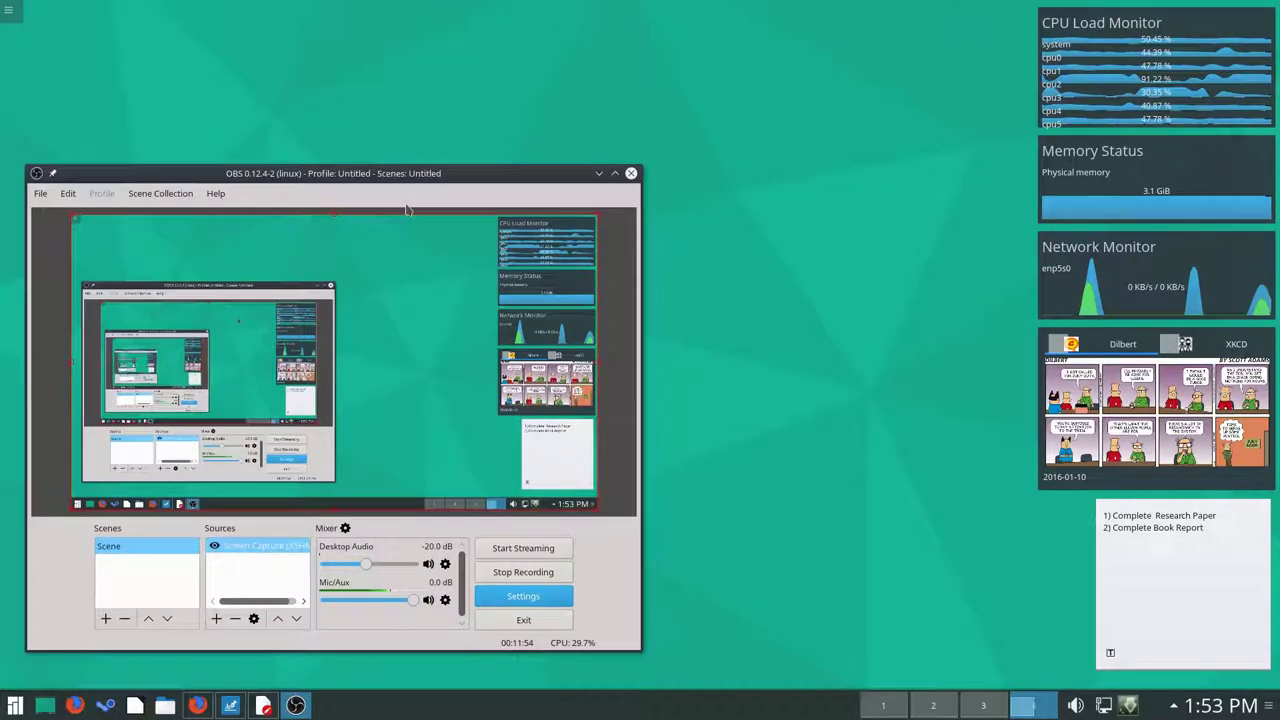
{"action": "left_click_drag", "start_coordinate": [378, 167], "coordinate": [331, 189]}
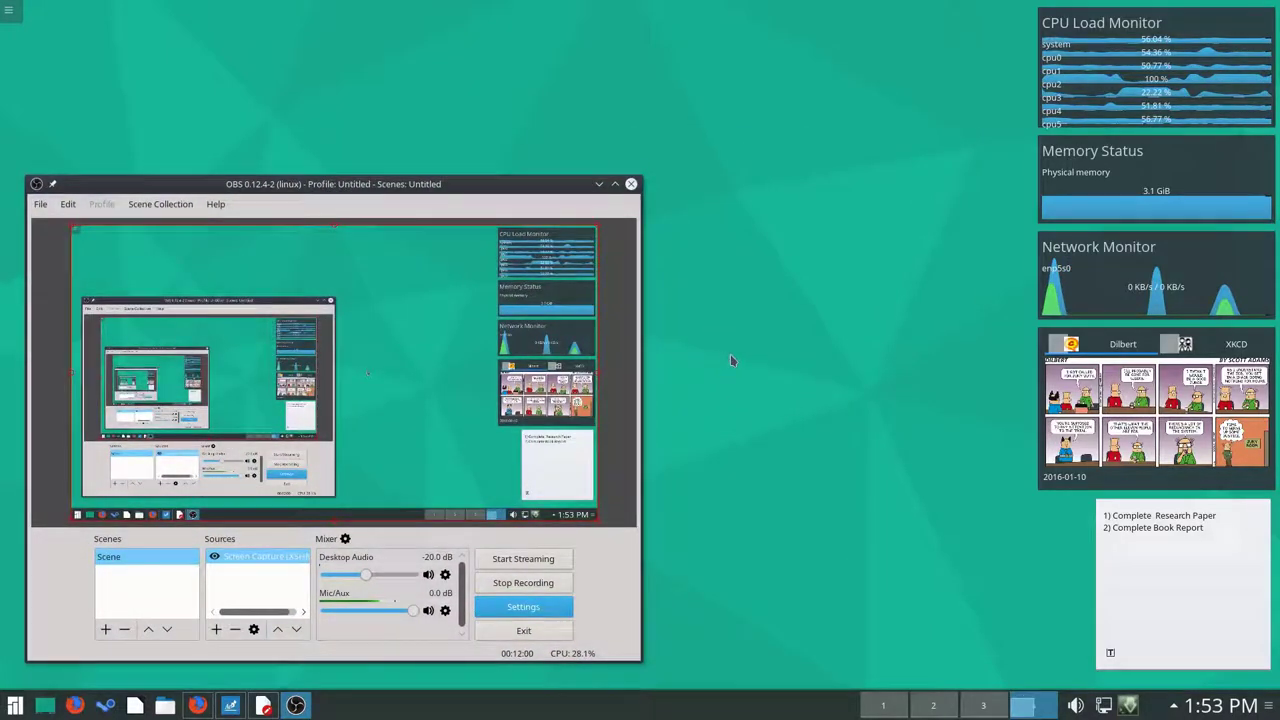
{"action": "mouse_move", "coordinate": [419, 185]}
{"action": "left_mouse_down"}
{"action": "mouse_move", "coordinate": [470, 162]}
{"action": "mouse_move", "coordinate": [440, 174]}
{"action": "left_mouse_up"}
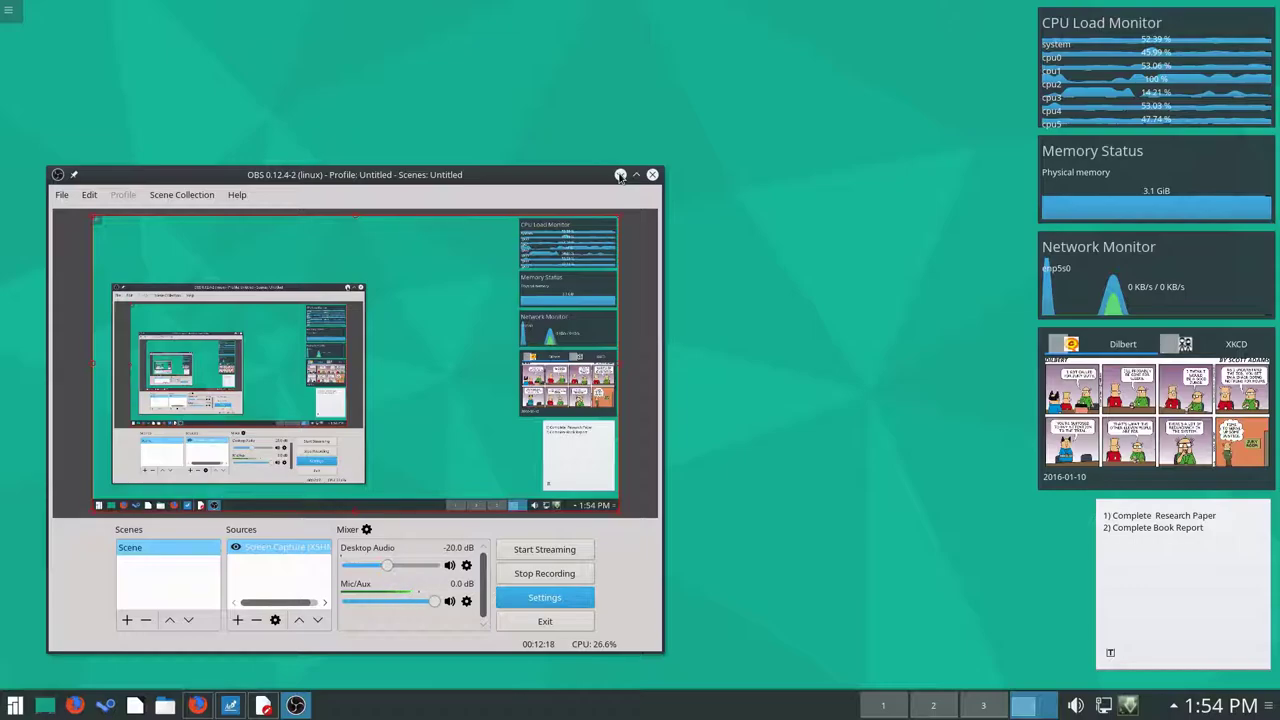
{"action": "left_click", "coordinate": [620, 175]}
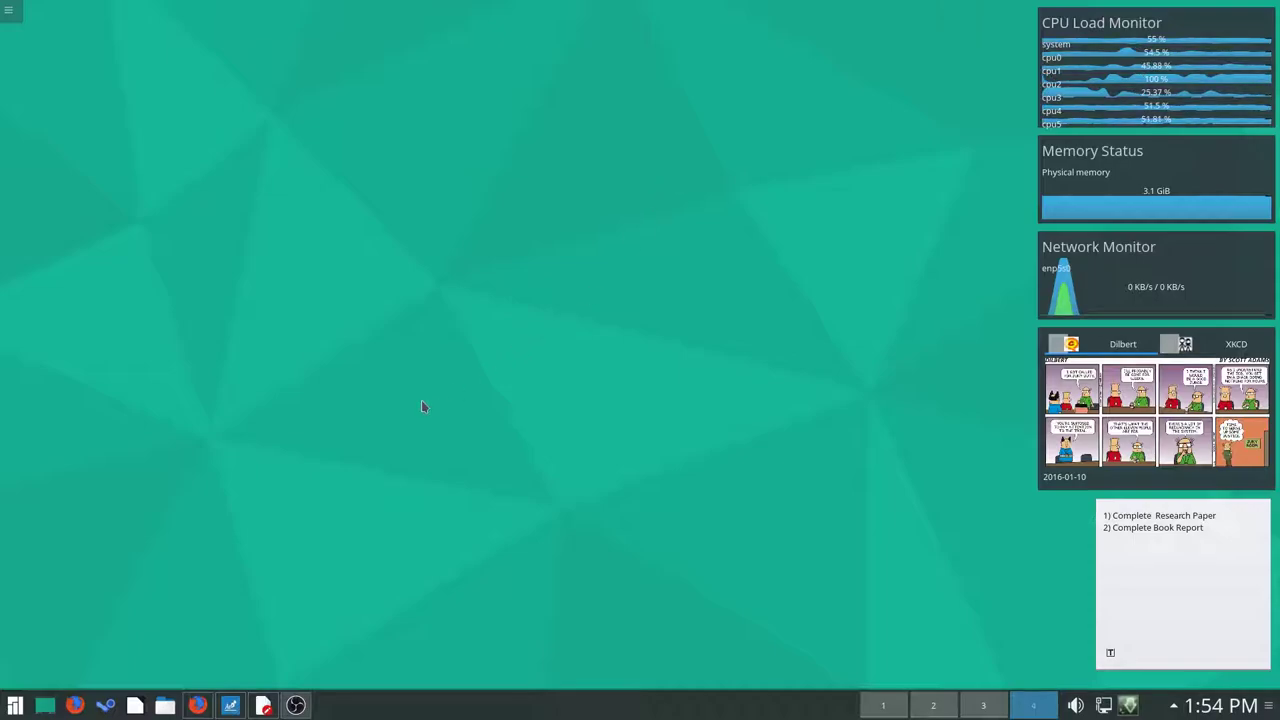
{"action": "left_click", "coordinate": [8, 18]}
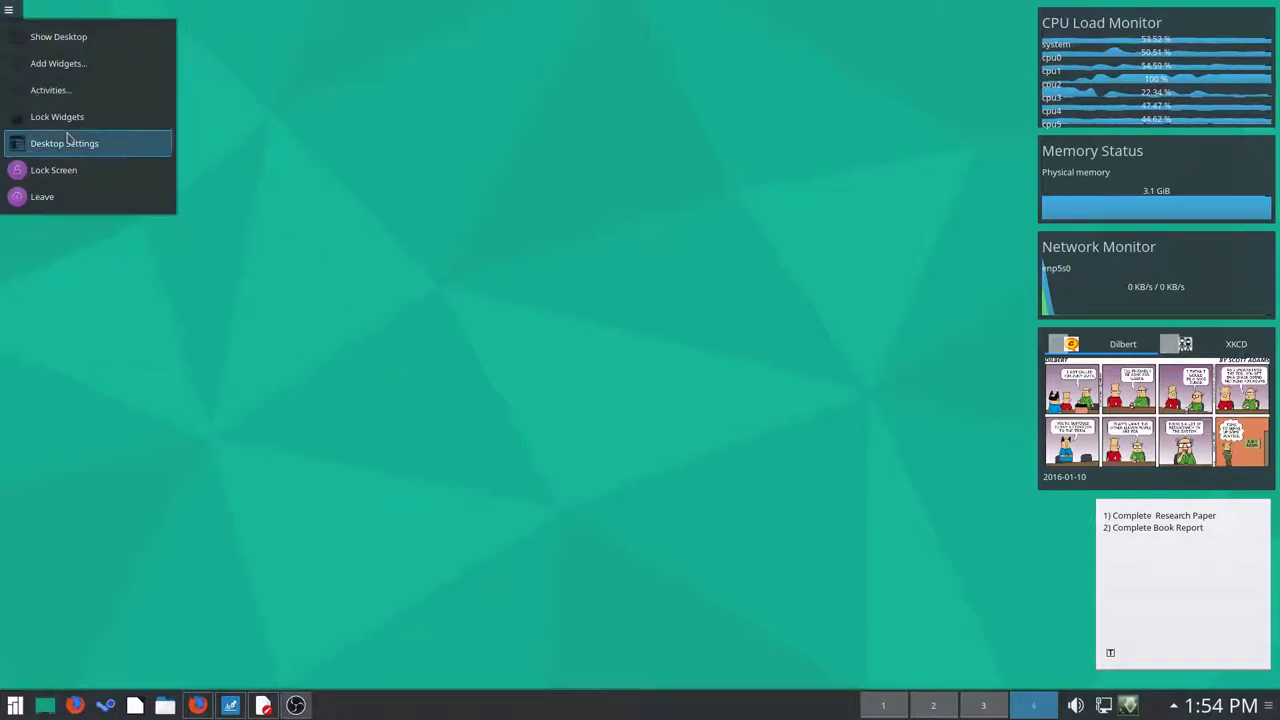
{"action": "left_click", "coordinate": [450, 217]}
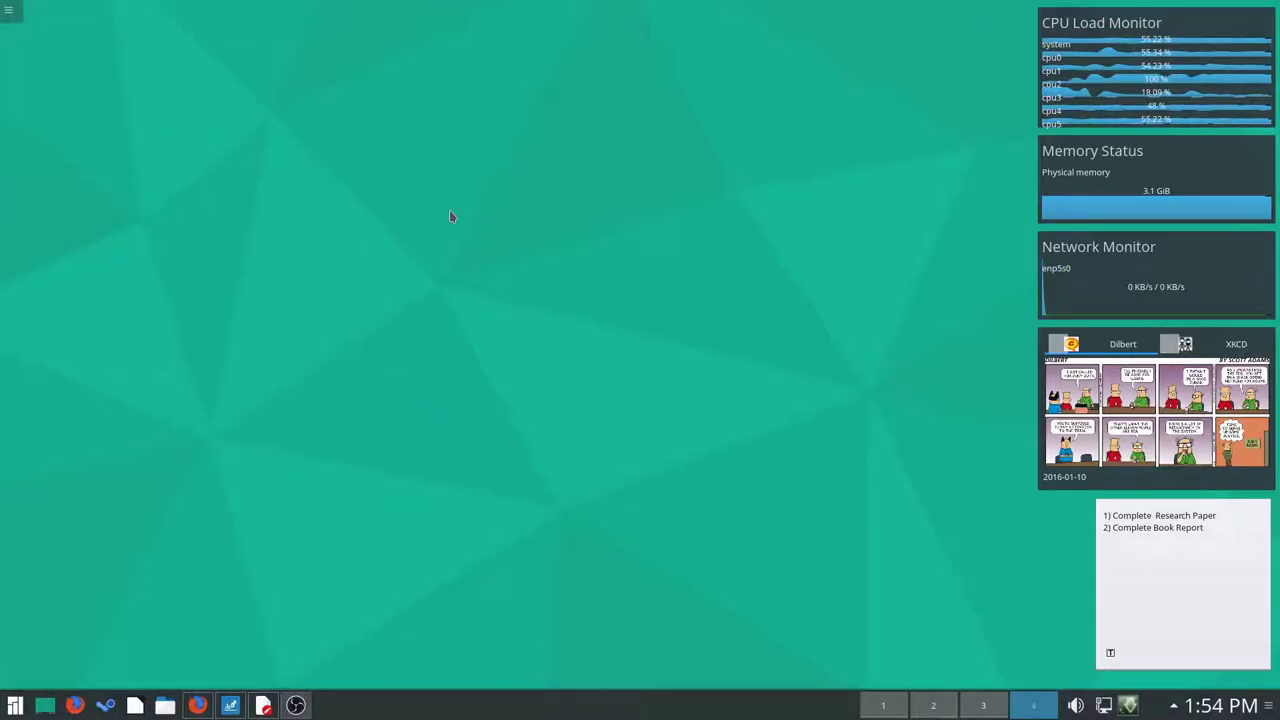